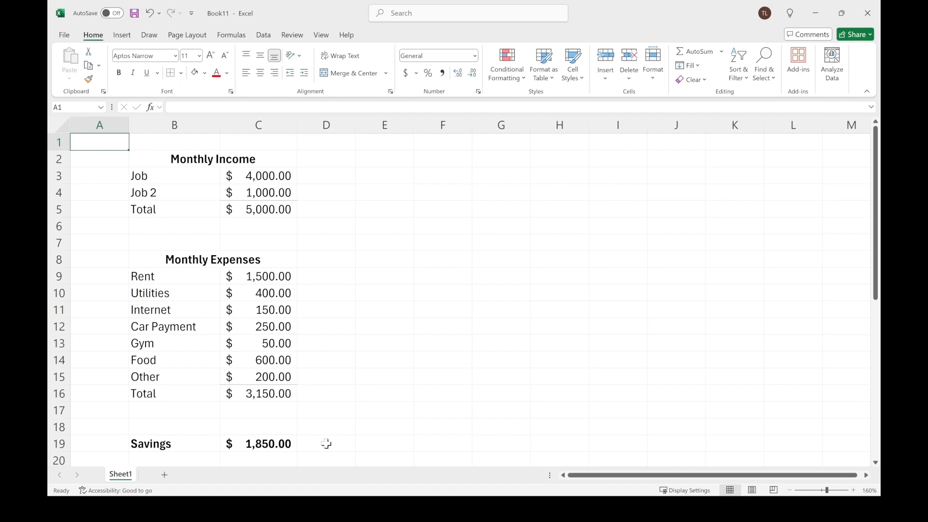
Inspect the formulas behind the savings, income total and expense total cells.
left_click_drag(170, 443, 242, 445)
left_click(271, 444)
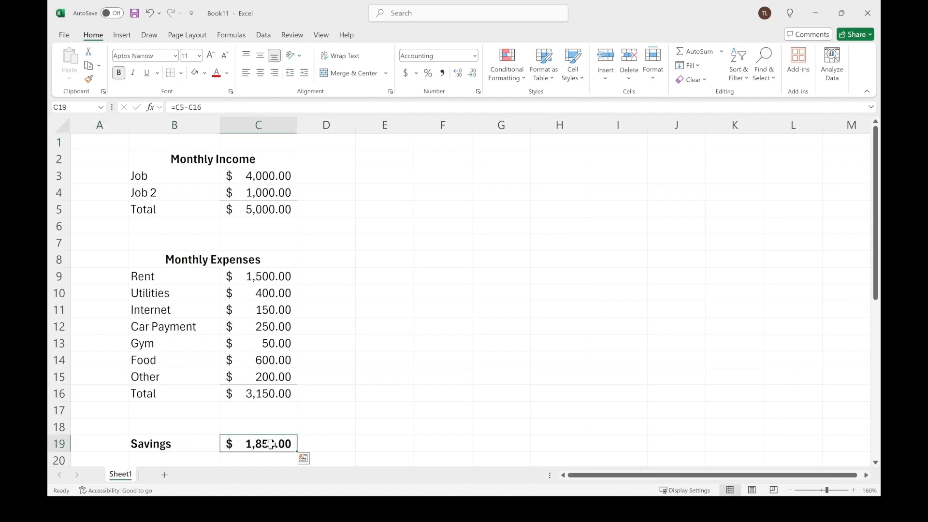
left_click(274, 215)
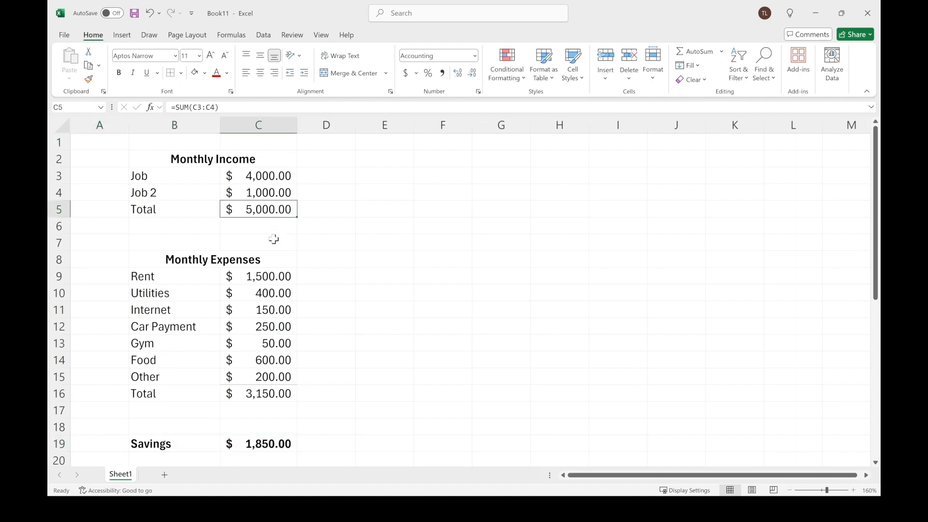
left_click(274, 395)
scroll(409, 377, "down", 2)
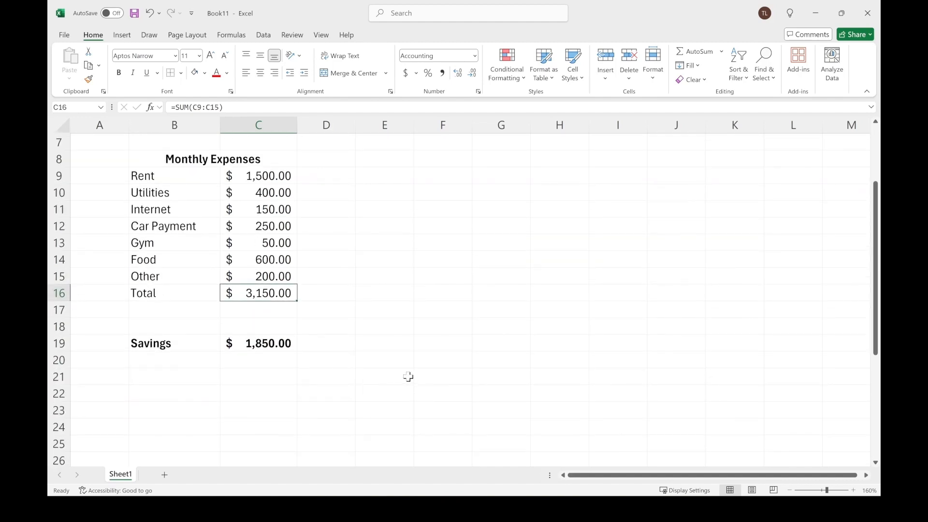
left_click(206, 341)
left_click_drag(206, 342, 257, 341)
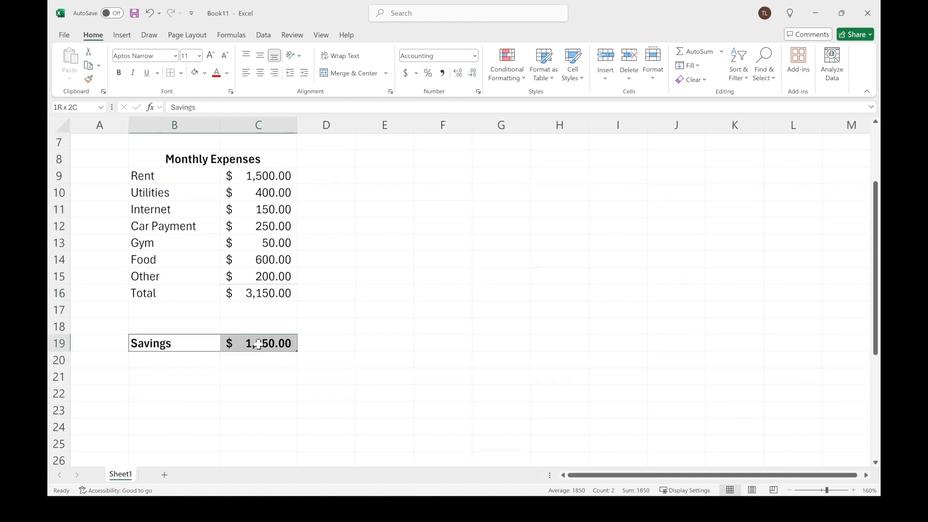
left_click(396, 307)
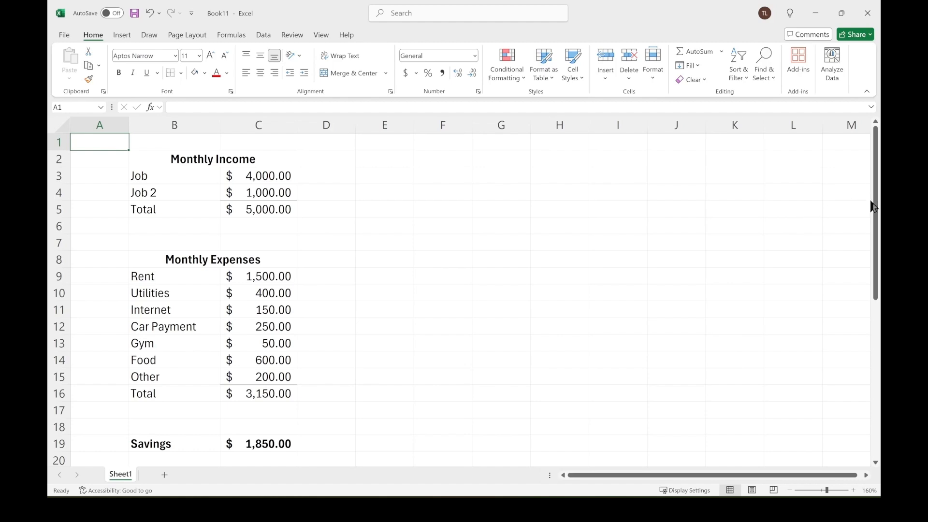
left_click_drag(873, 208, 875, 213)
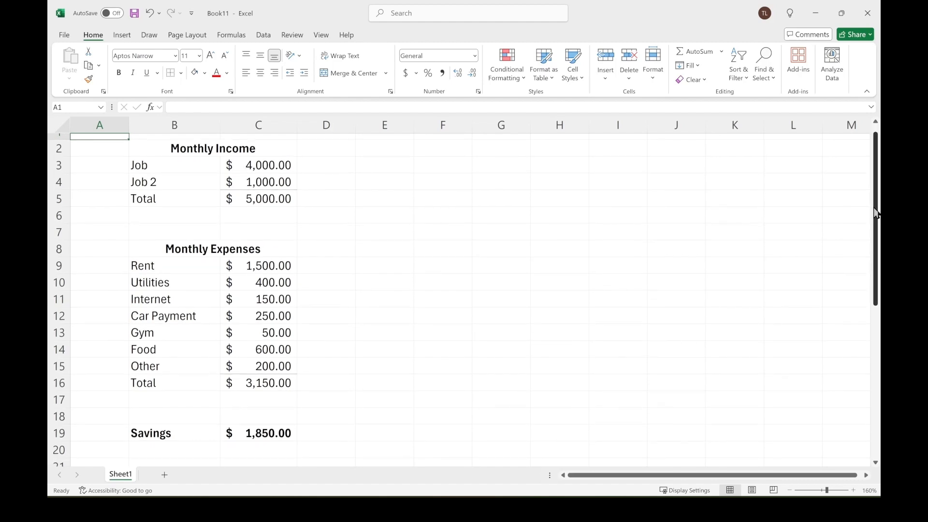
left_click_drag(876, 213, 868, 267)
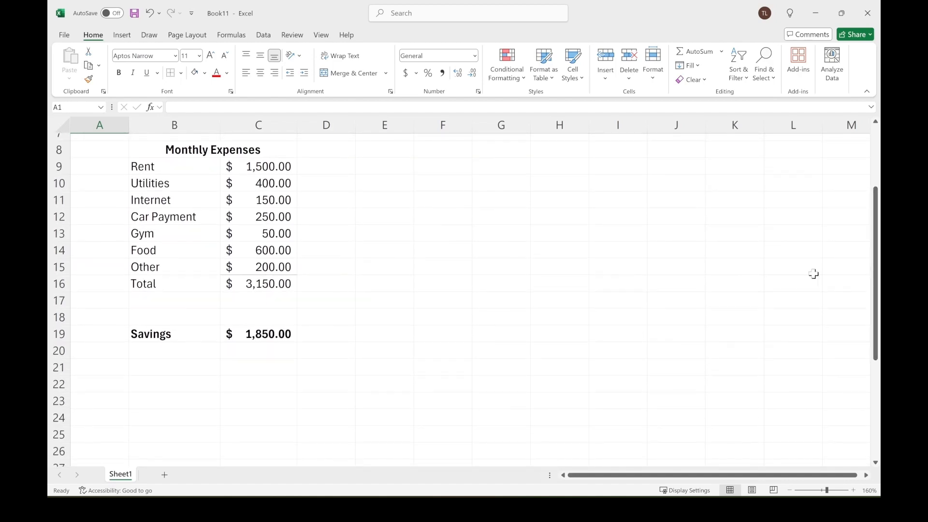
left_click_drag(169, 341, 279, 340)
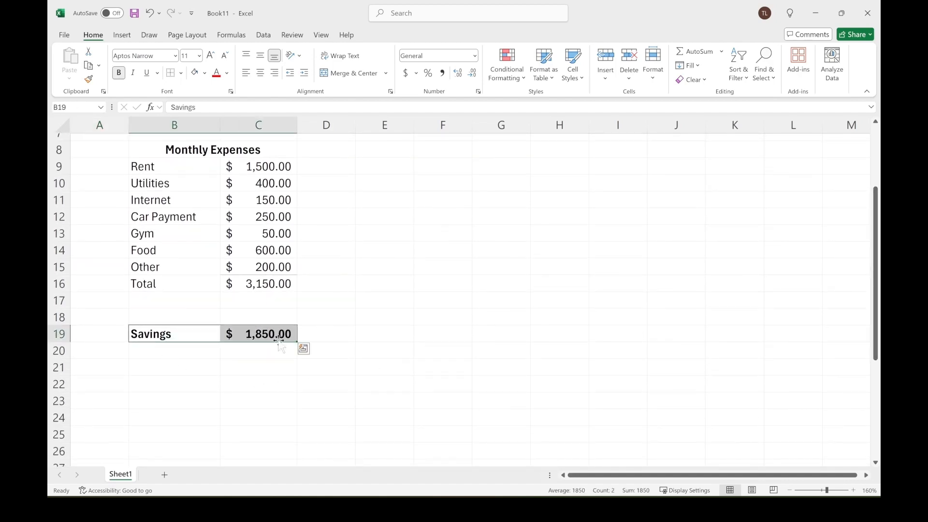
left_click(387, 332)
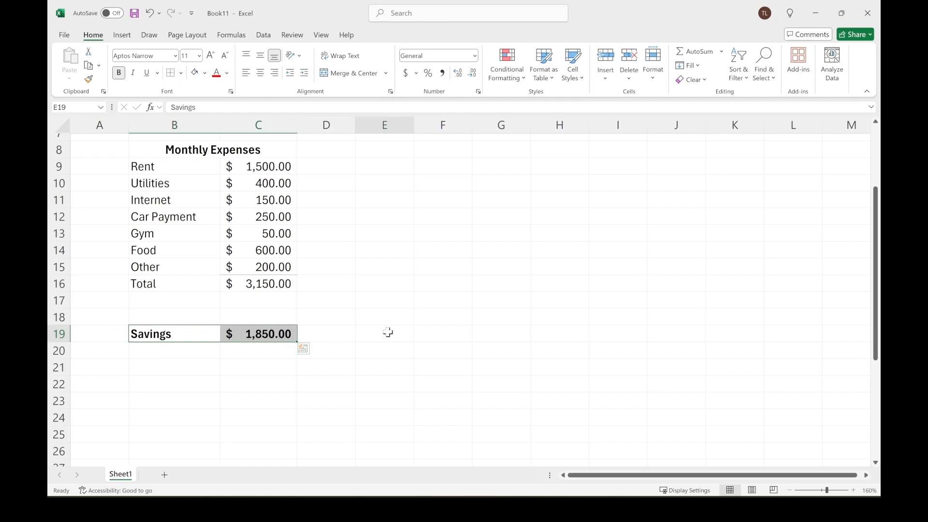
scroll(388, 332, "down", 2)
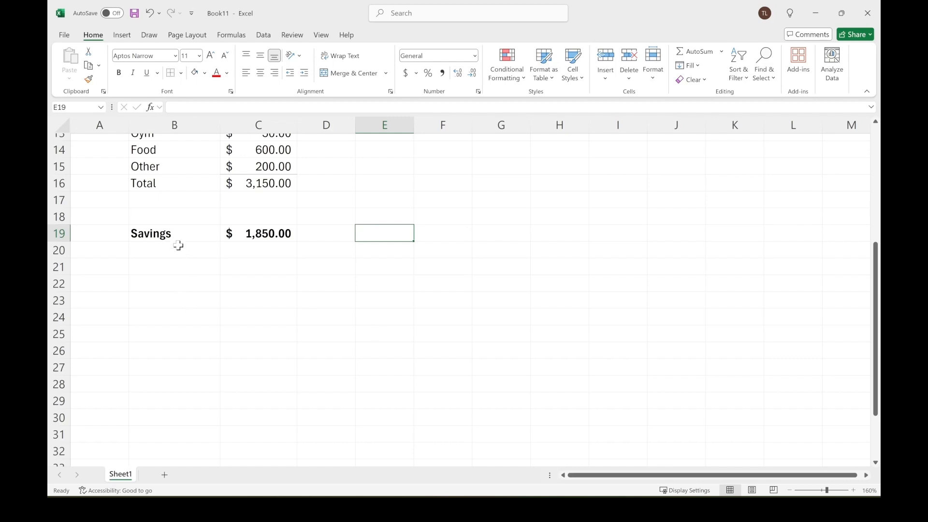
left_click_drag(57, 247, 57, 267)
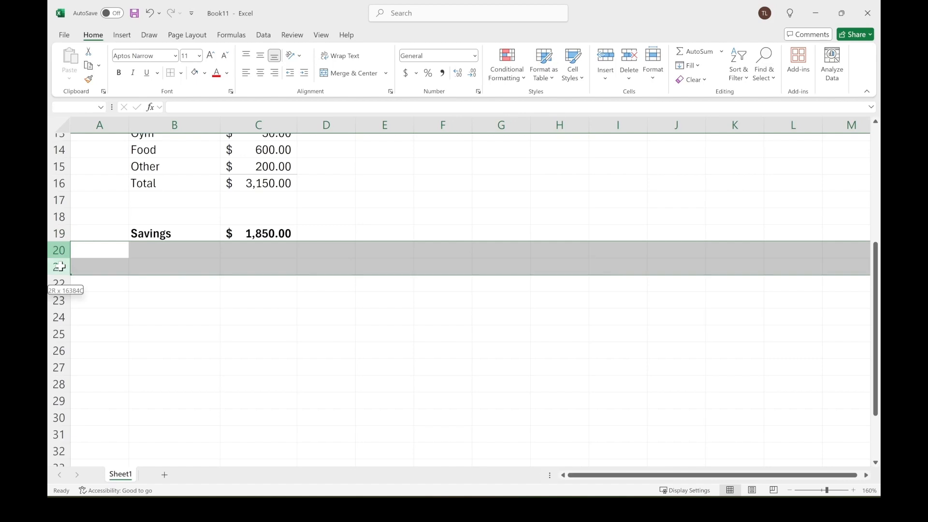
Add a Cash Reserves label in B22 with a share of 0.15 beside it.
left_click(199, 289)
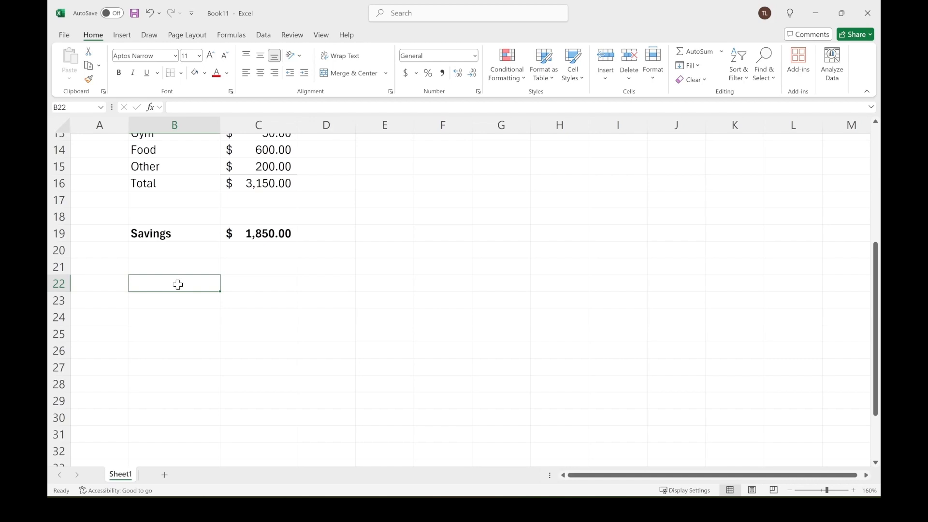
type("Cash R")
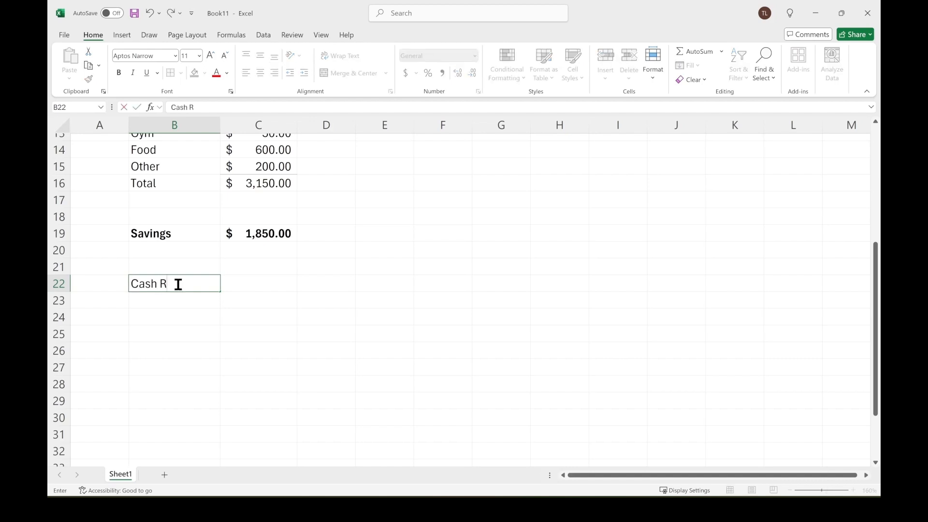
type("eserves")
key("Tab")
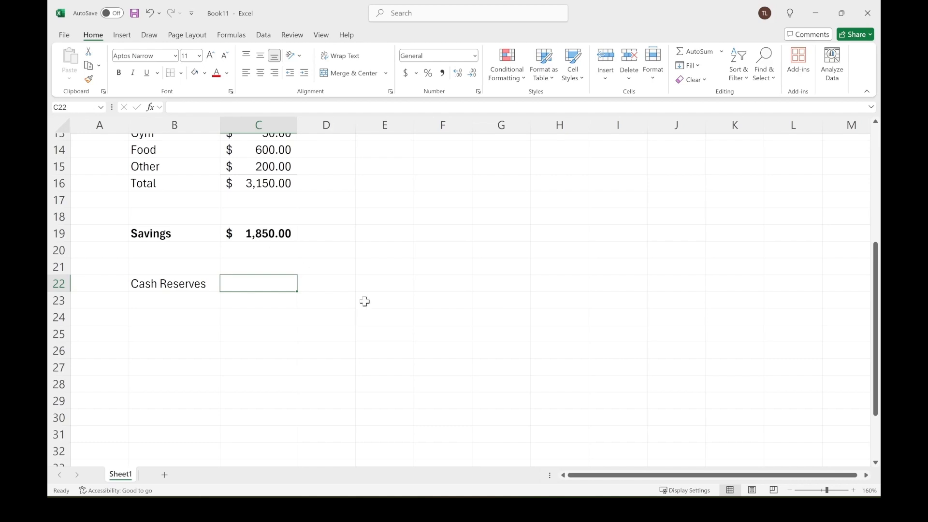
type("0.15")
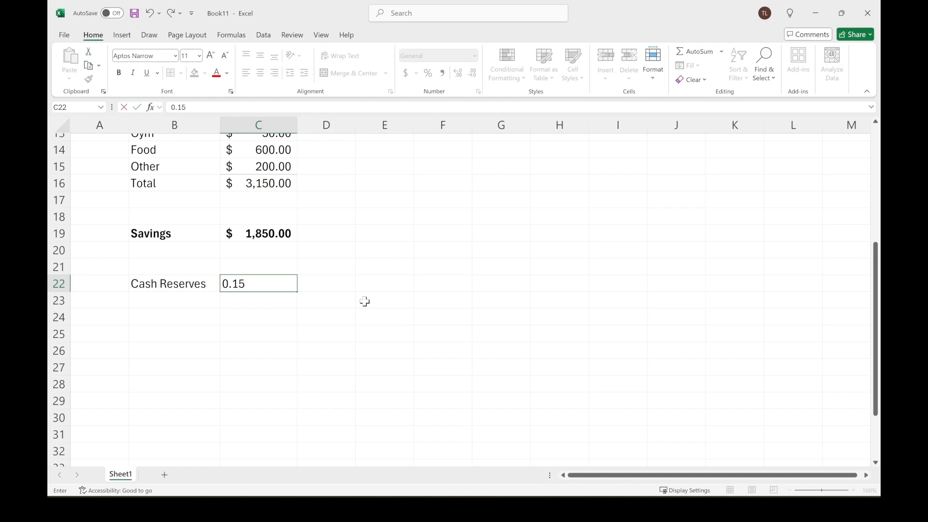
key("Return")
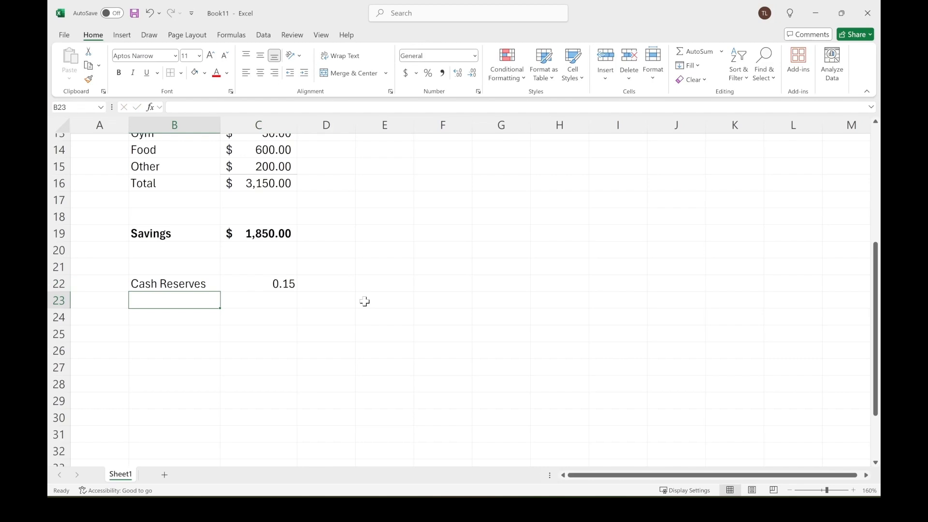
Add a New Car row below it with a share of 0.4.
type("New")
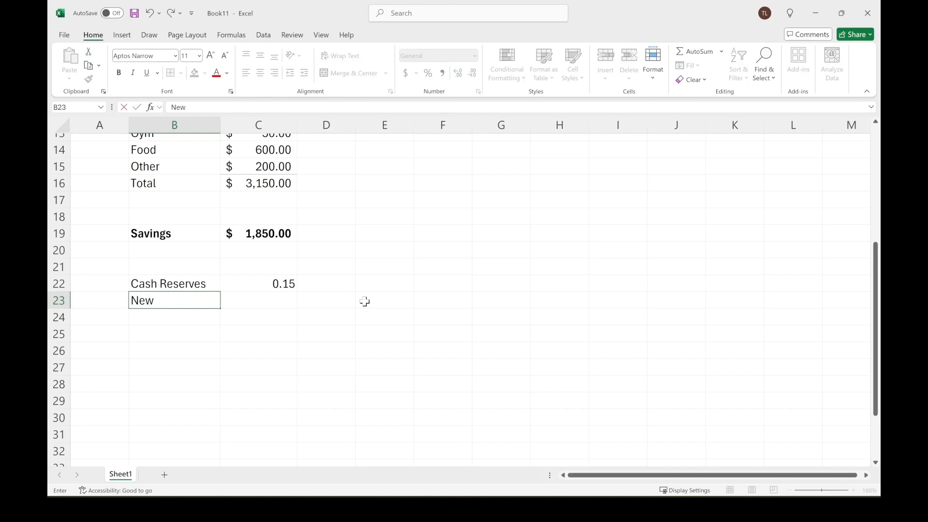
type(" Car")
key("Tab")
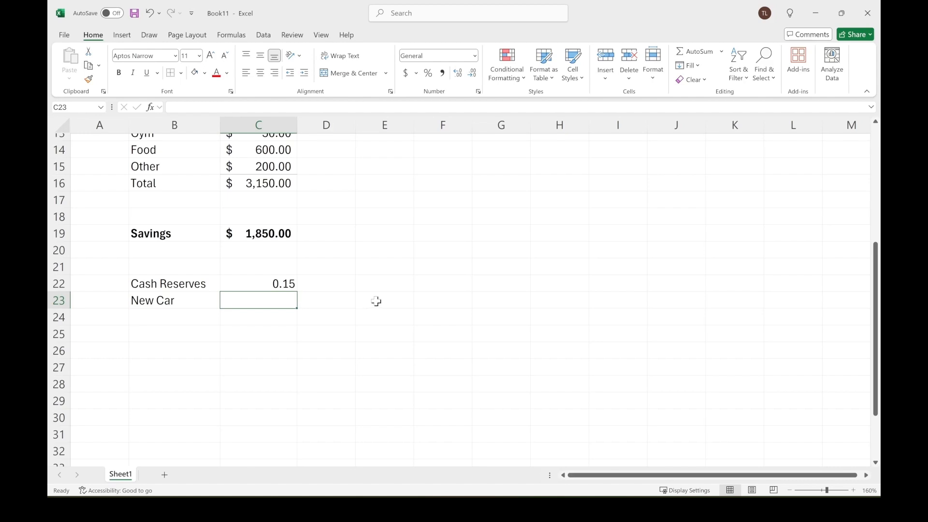
type("0.")
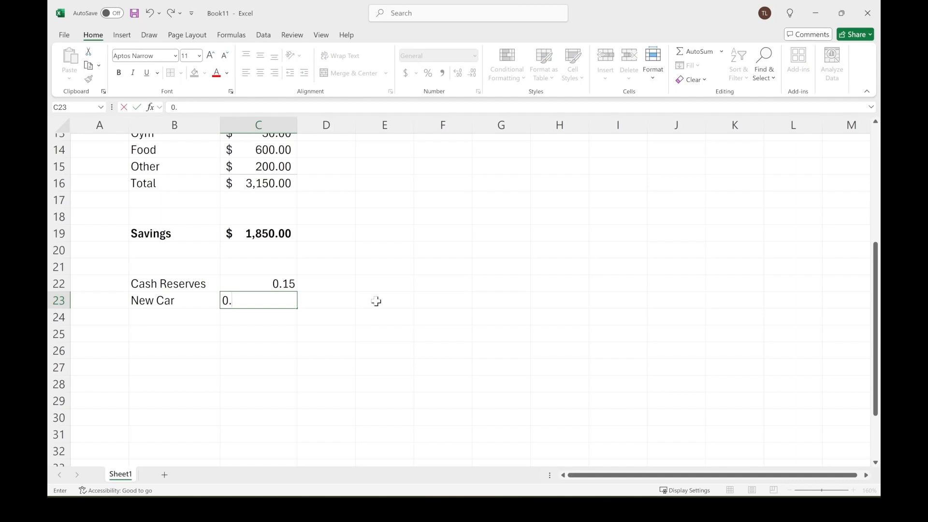
type("4")
key("Return")
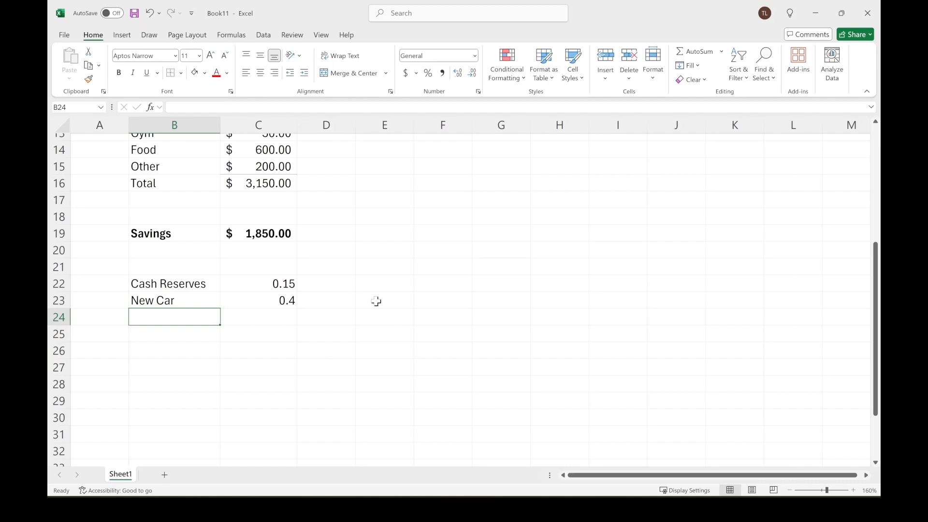
Add an Entertainment row with a share of 0.3.
type("Entertainment")
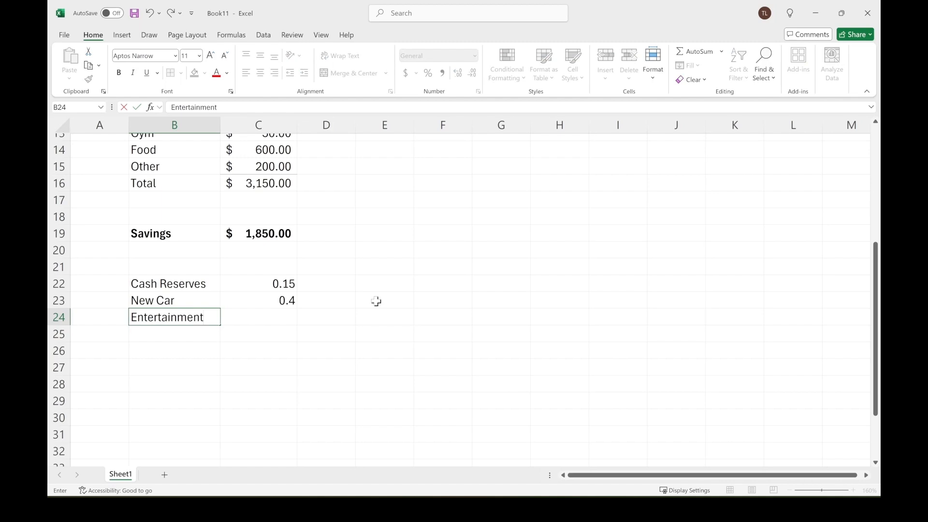
key("Tab")
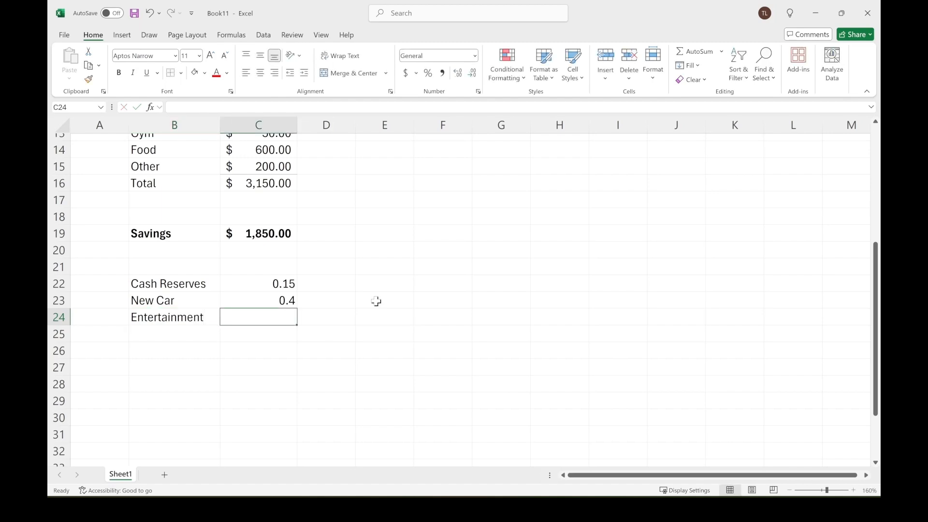
type("0.3")
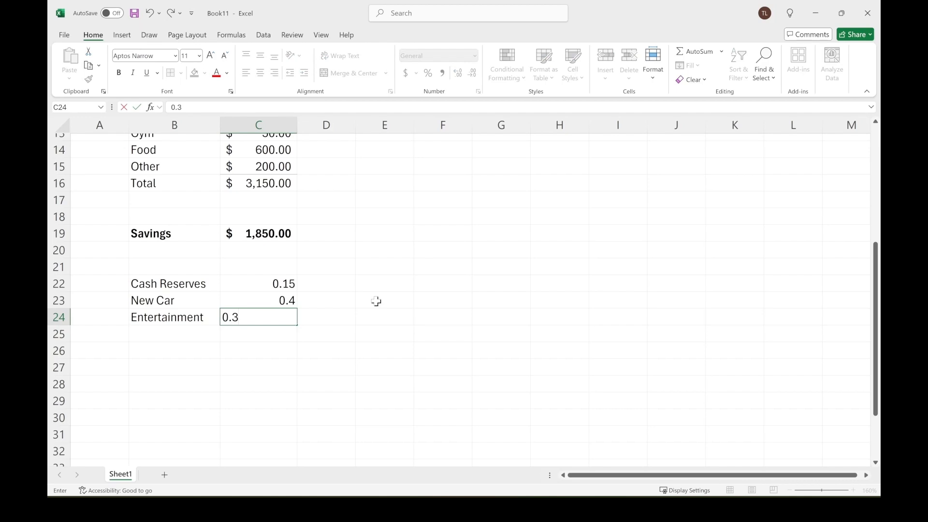
key("Return")
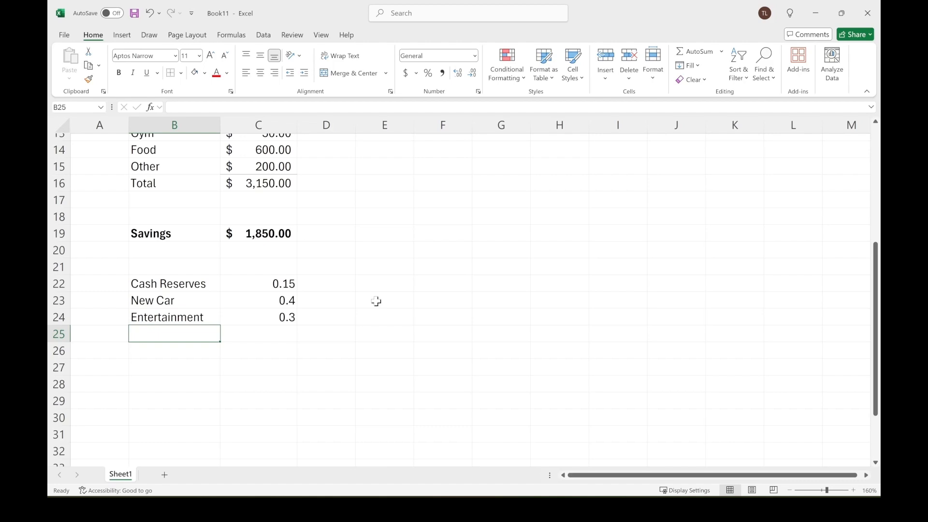
Add an Investments row with a share of 0.15.
type("In")
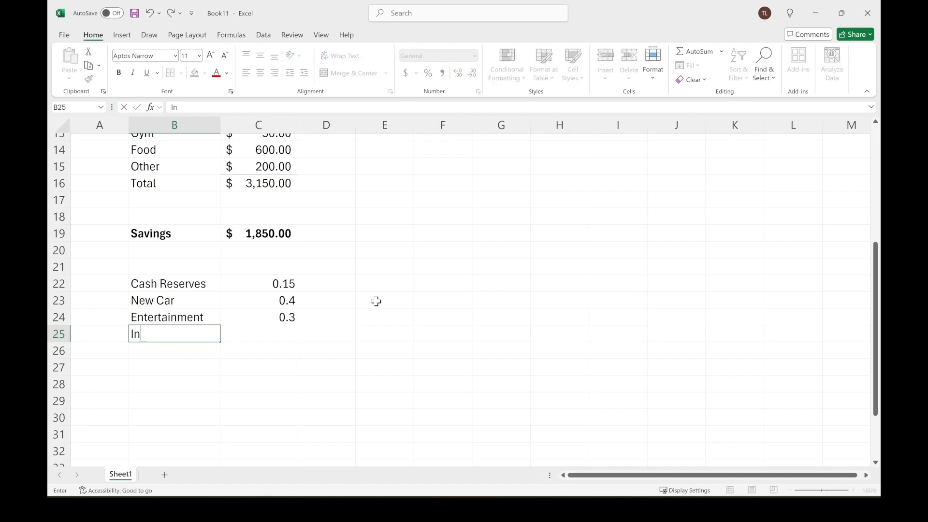
type("vestments")
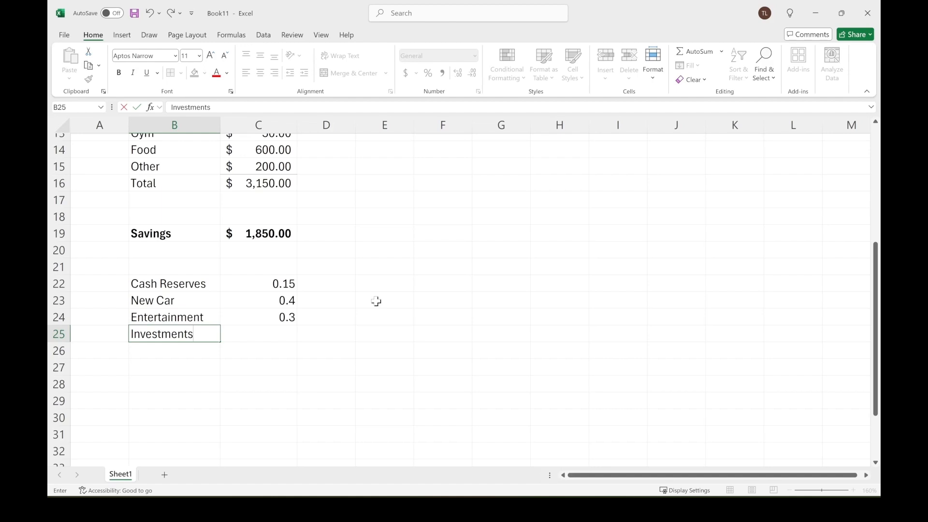
key("Tab")
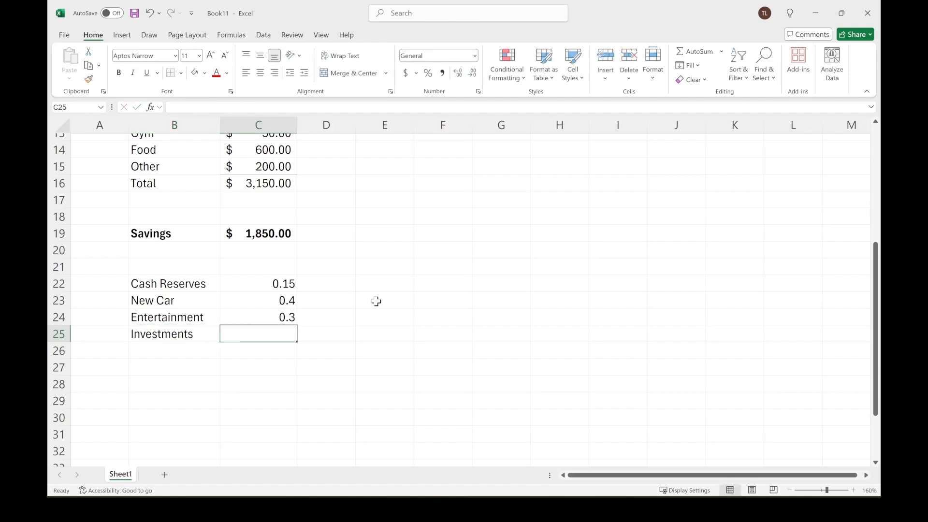
type("0")
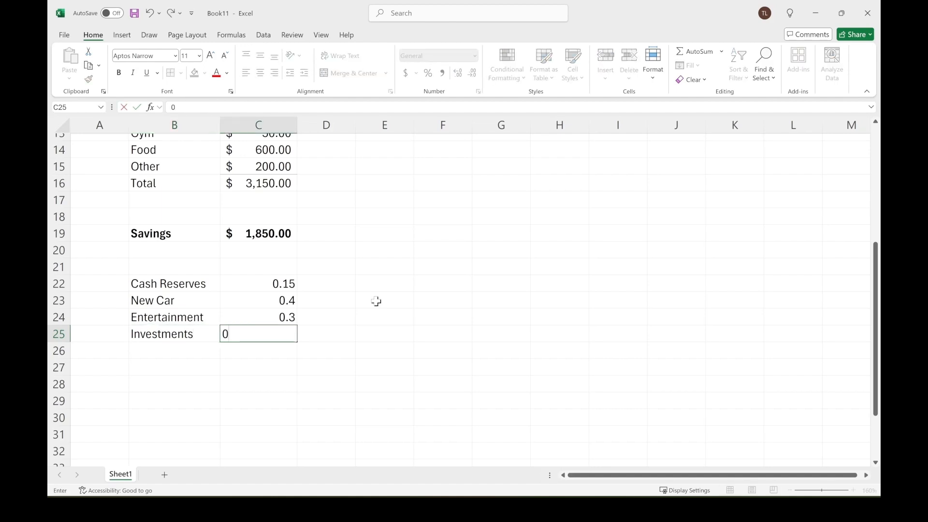
type(".15")
key("Return")
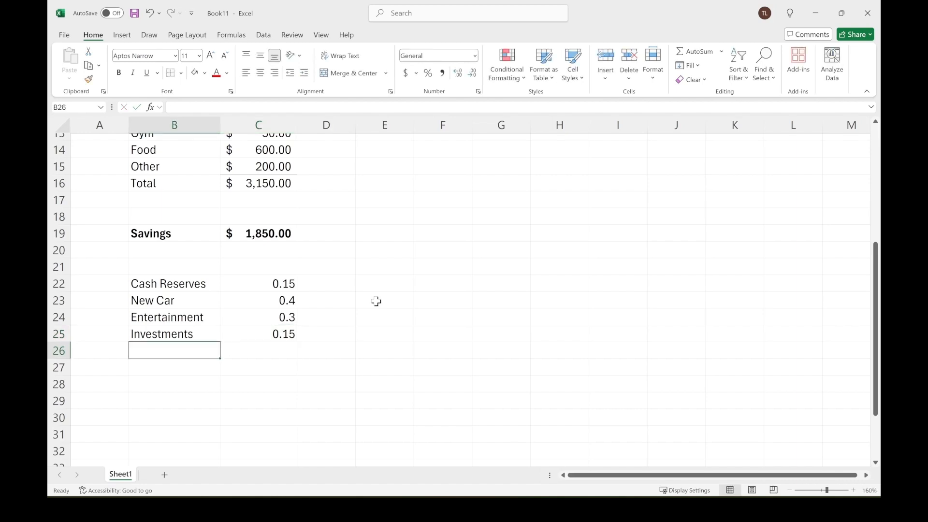
Enter a SUM formula in C26 totalling the shares in C22:C25.
left_click(267, 354)
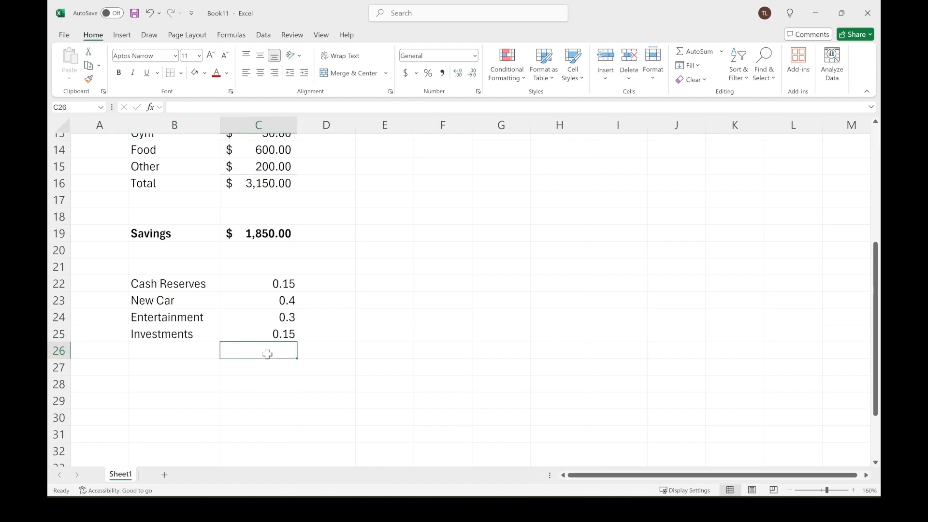
type("=sum")
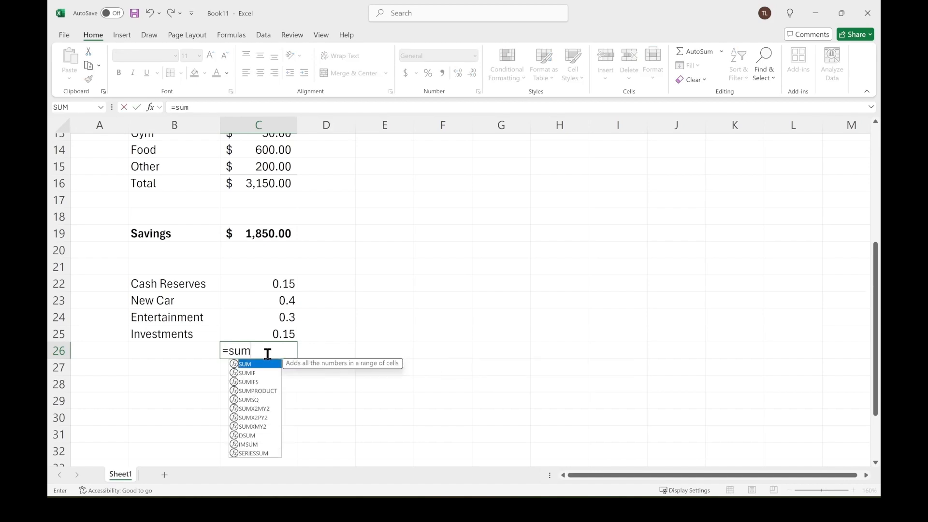
key("Tab")
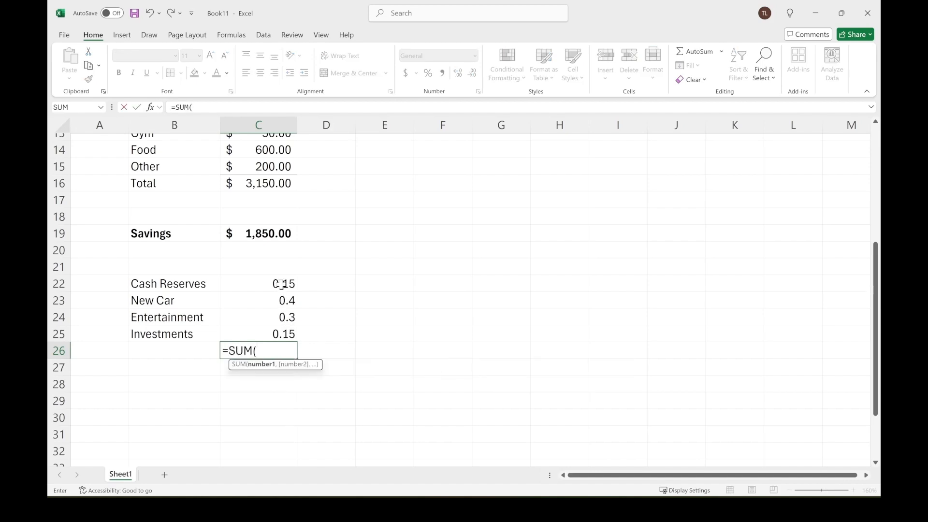
left_click_drag(281, 285, 272, 331)
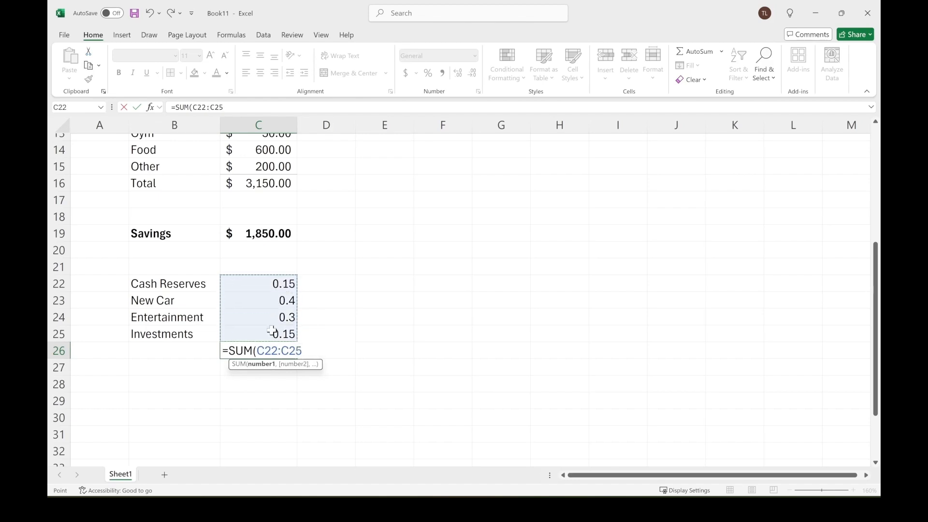
key("Return")
Format the shares total in C26 to show two decimal places.
left_click(280, 353)
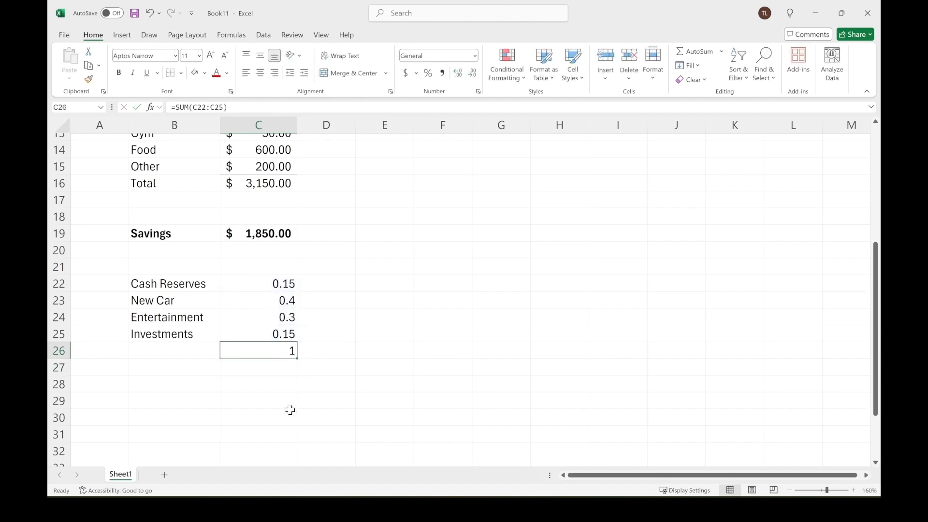
left_click(457, 75)
left_click(467, 75)
left_click(402, 375)
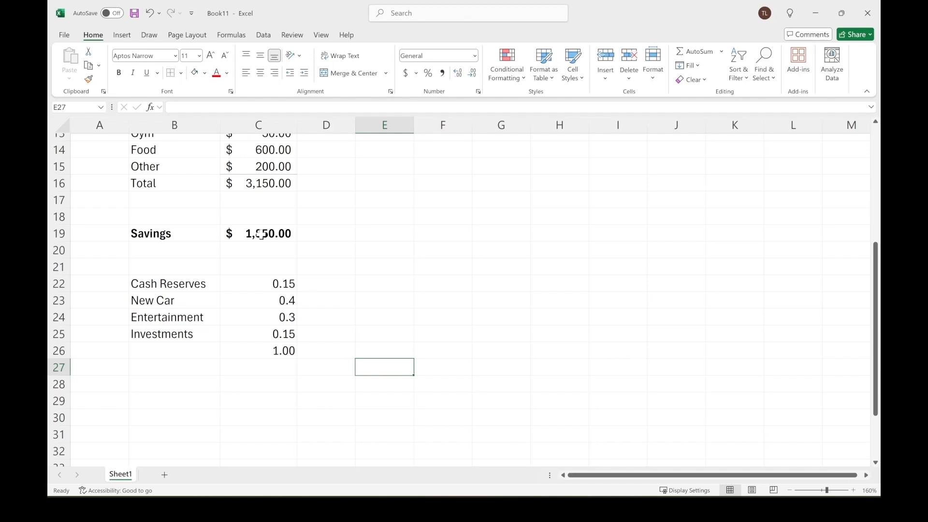
Format the shares in C22:C26 as percentages with one decimal place.
left_click(275, 351)
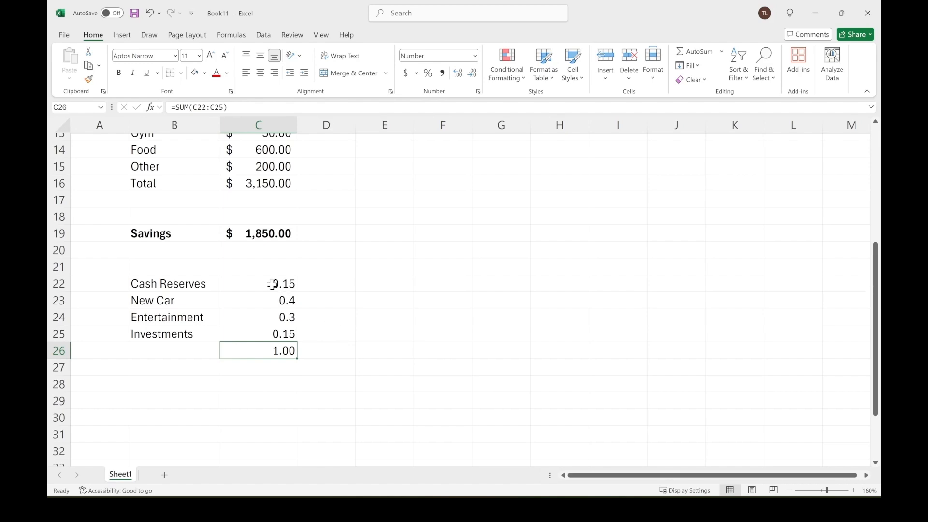
left_click_drag(272, 284, 270, 349)
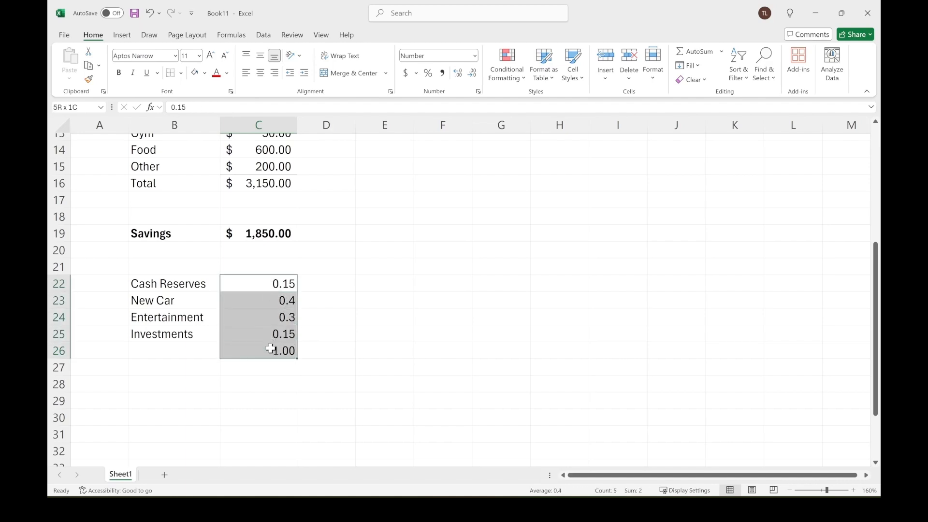
left_click(428, 74)
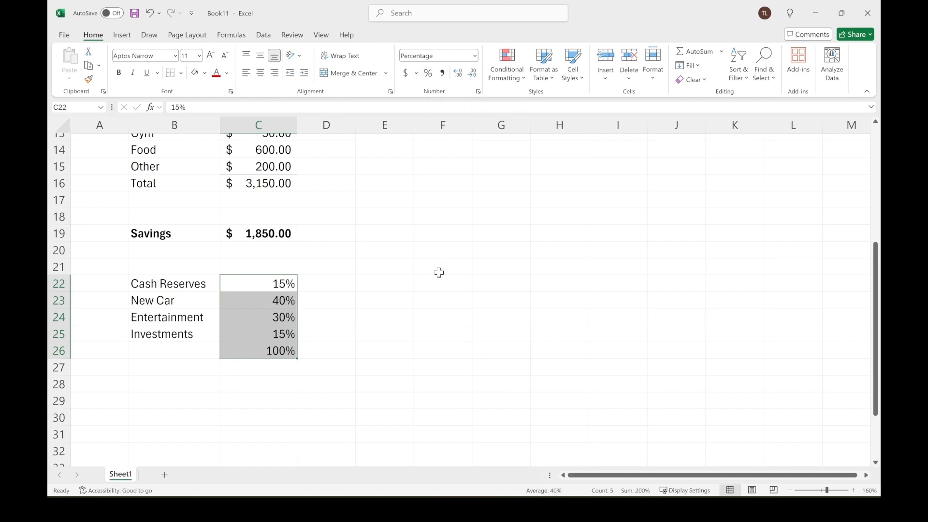
left_click(458, 73)
left_click(457, 73)
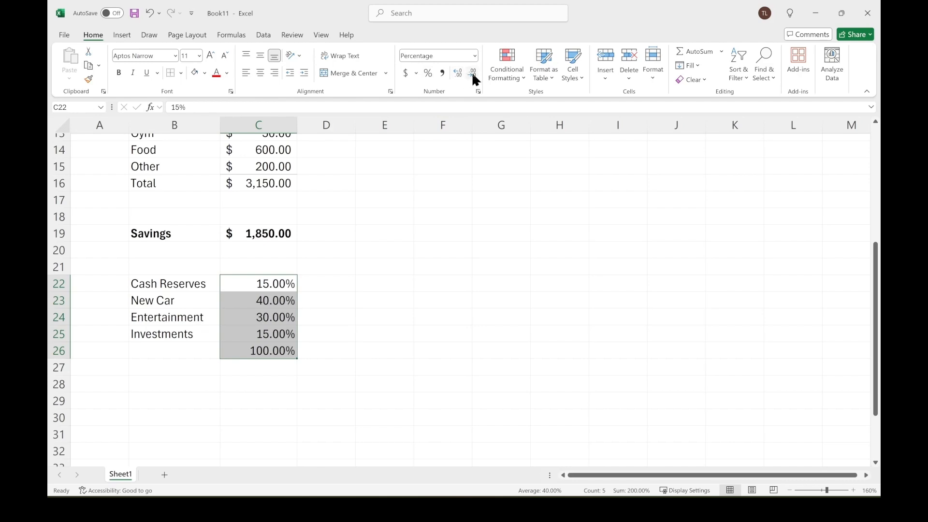
left_click(472, 75)
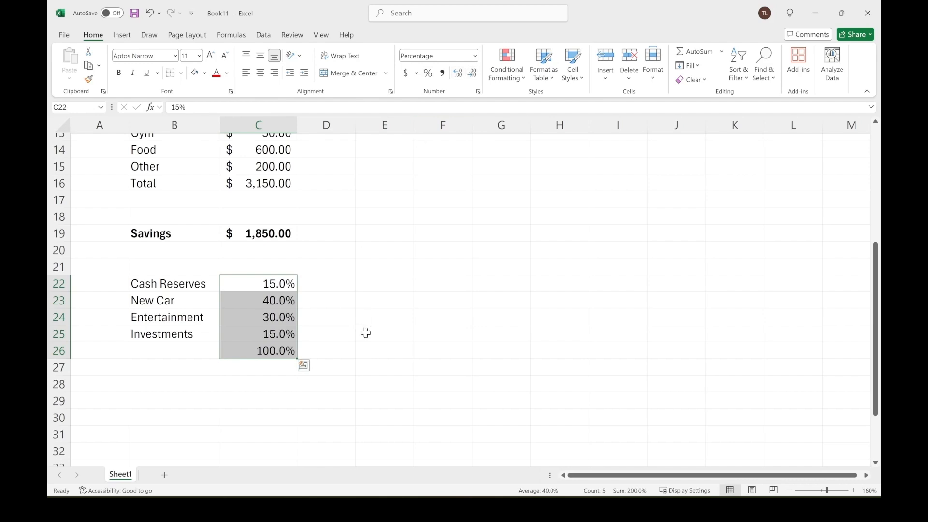
left_click(273, 284)
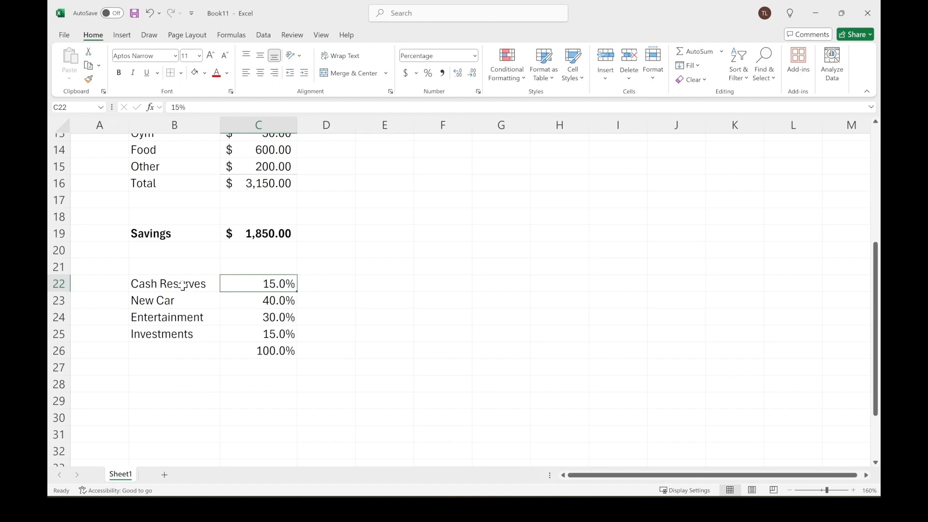
left_click_drag(185, 285, 182, 332)
left_click(441, 352)
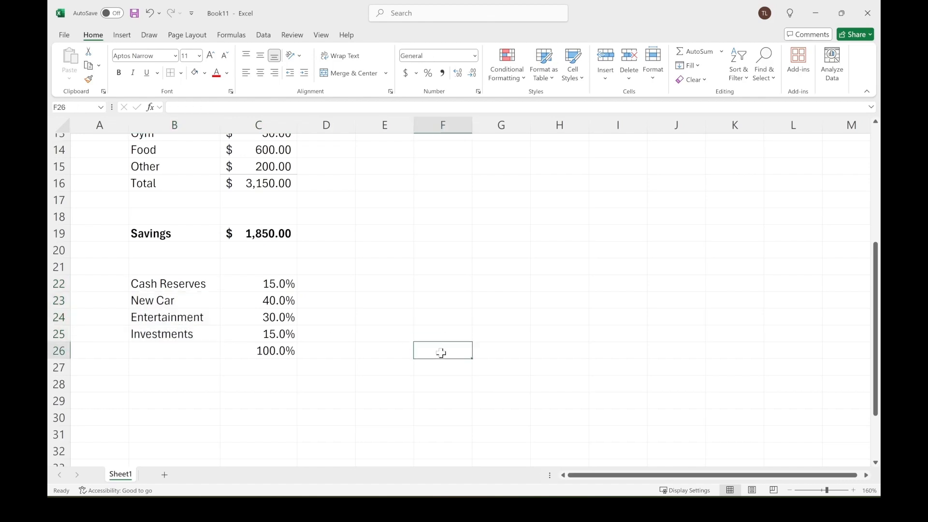
left_click(269, 237)
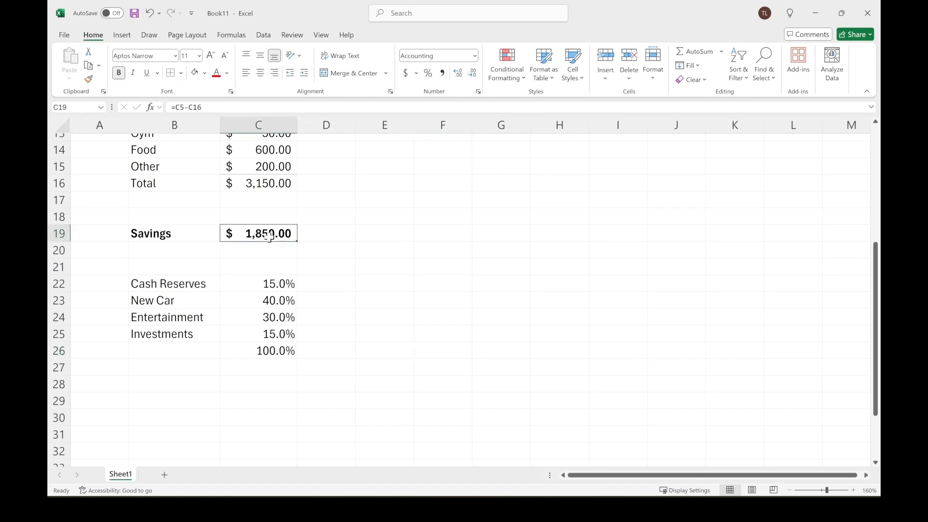
Enter a formula in D22 multiplying the savings in C19 by the Cash Reserves share in C22.
left_click(329, 285)
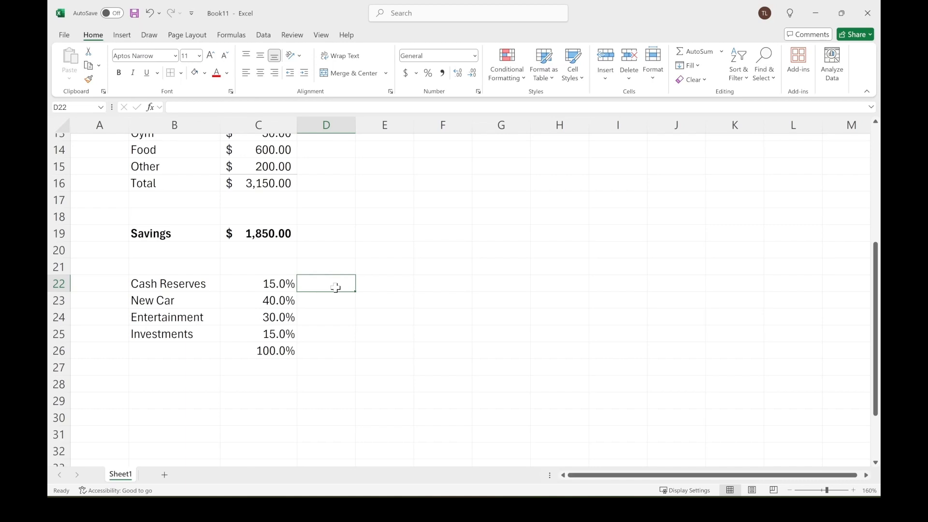
type("=")
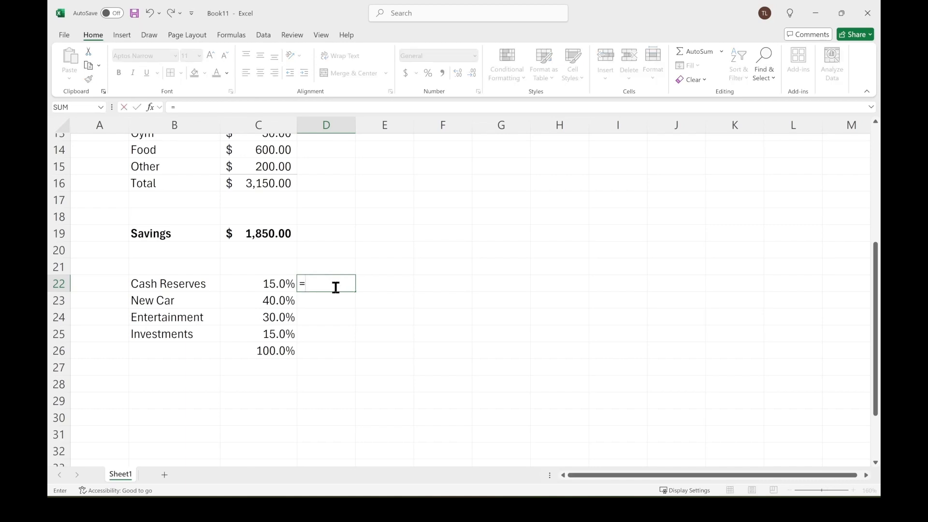
left_click(263, 232)
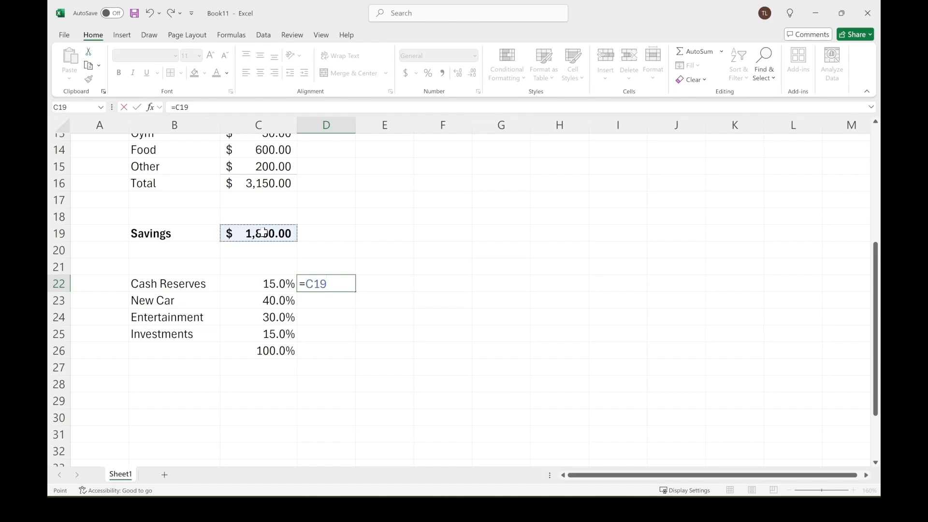
type("*")
left_click(266, 284)
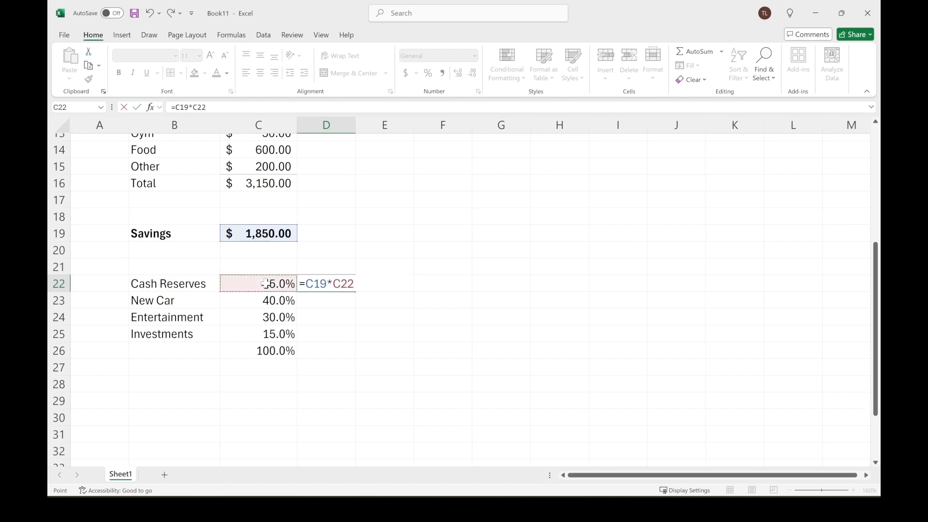
key("Return")
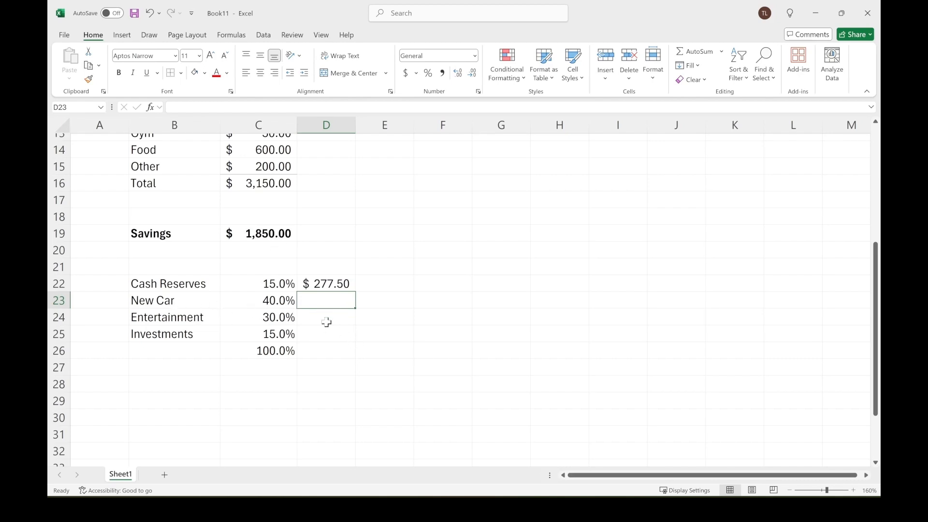
Enter a formula in D23 multiplying the savings in C19 by the New Car share in C23.
type("=")
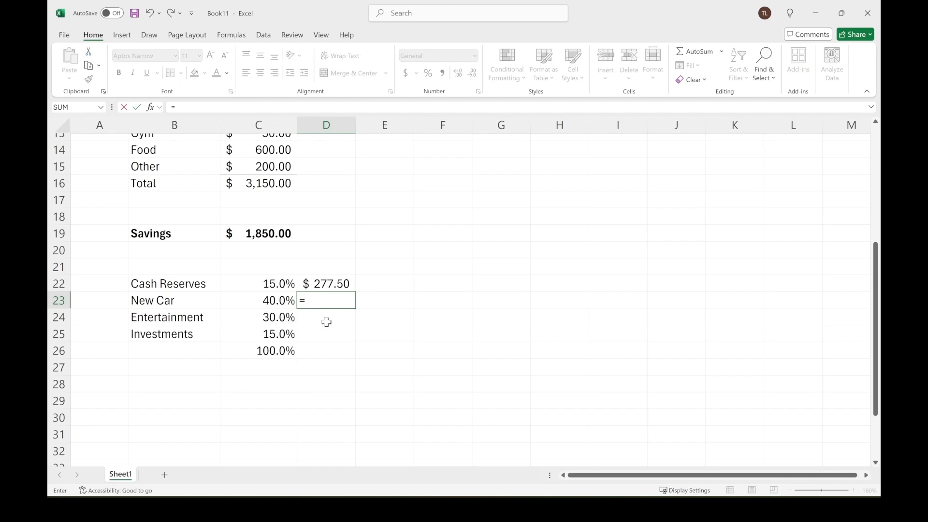
left_click(271, 236)
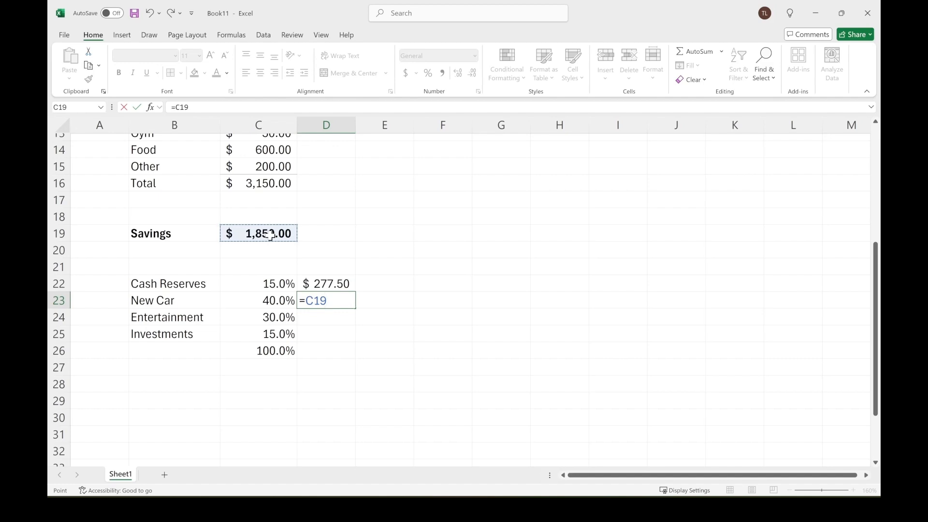
type("*")
left_click(267, 303)
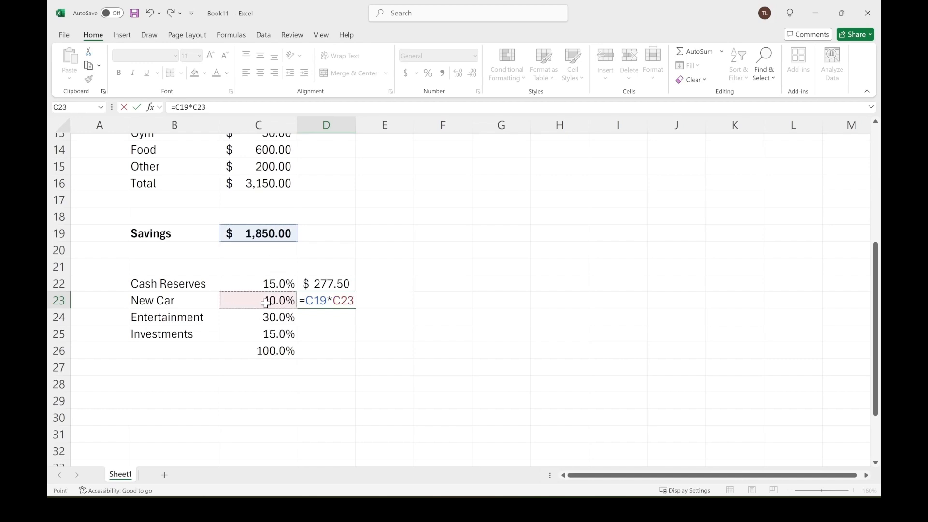
key("Return")
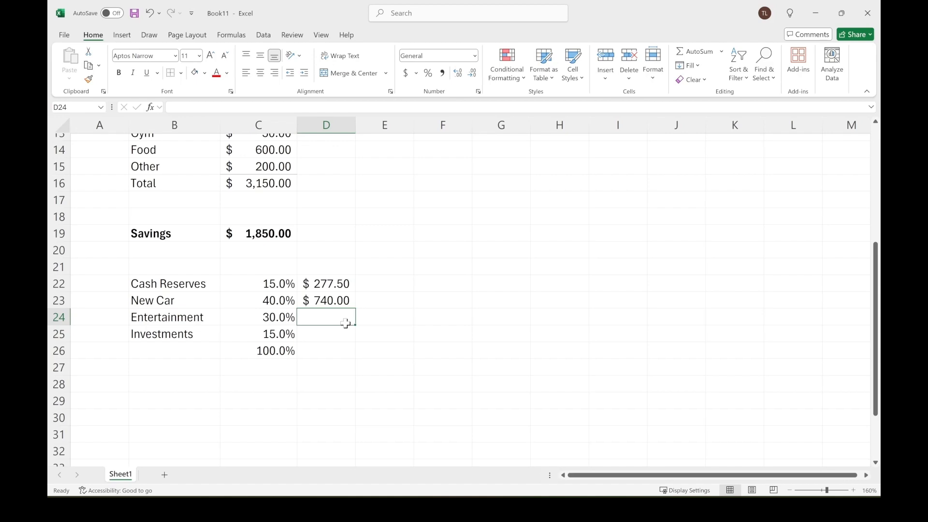
Enter a formula in D24 multiplying the savings in C19 by the Entertainment share in C24.
type("=")
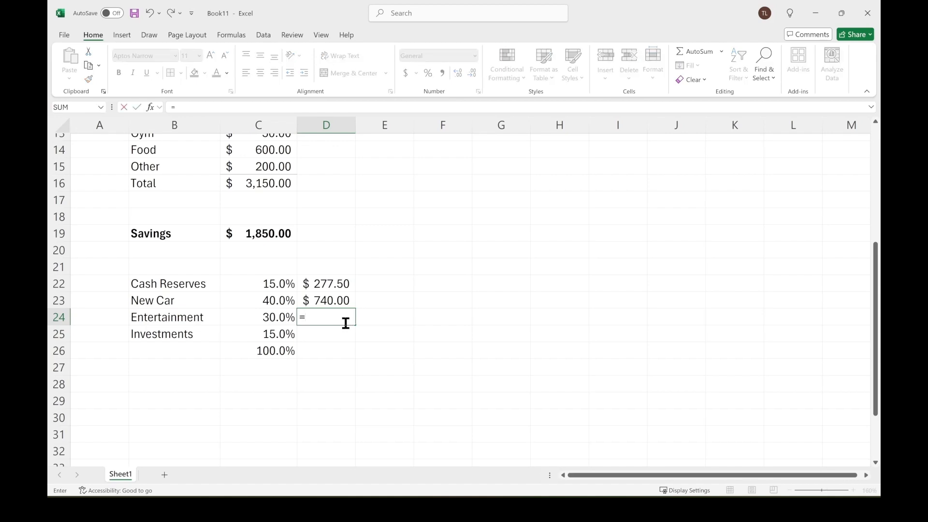
left_click(272, 236)
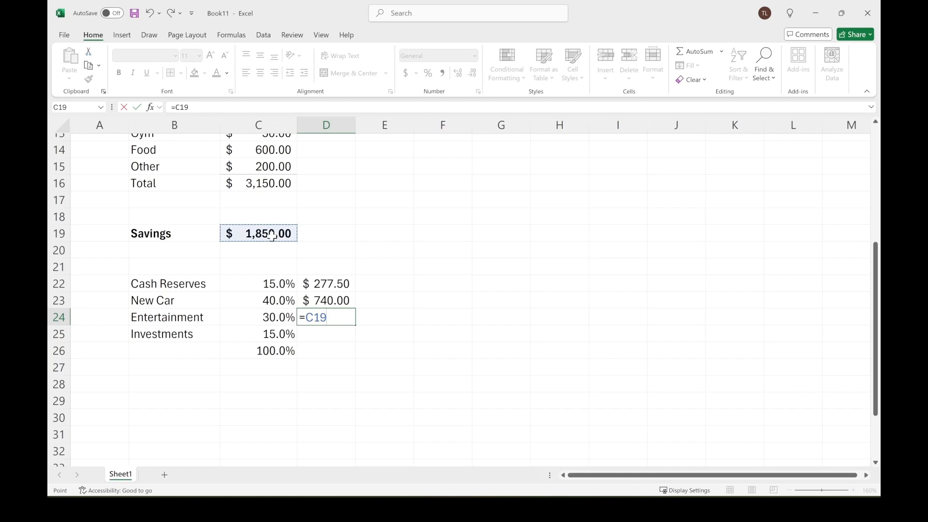
type("*")
left_click(267, 319)
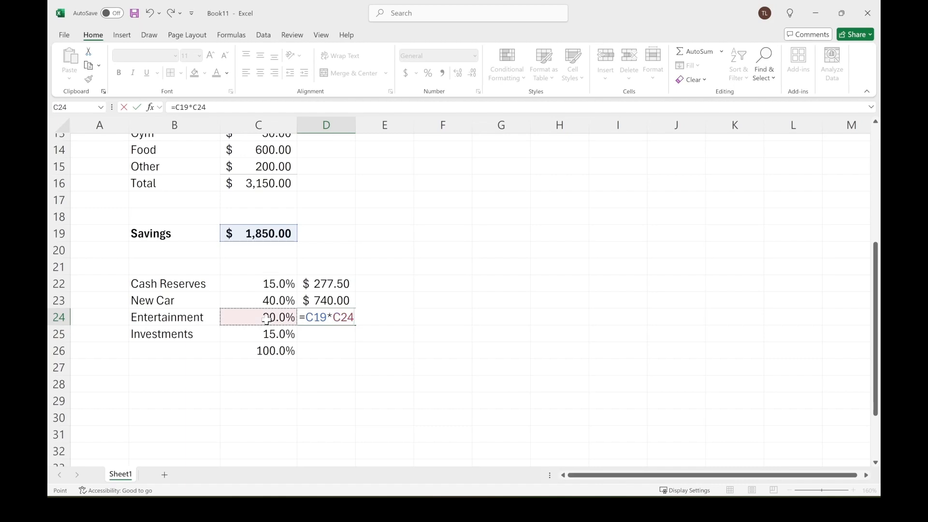
key("Return")
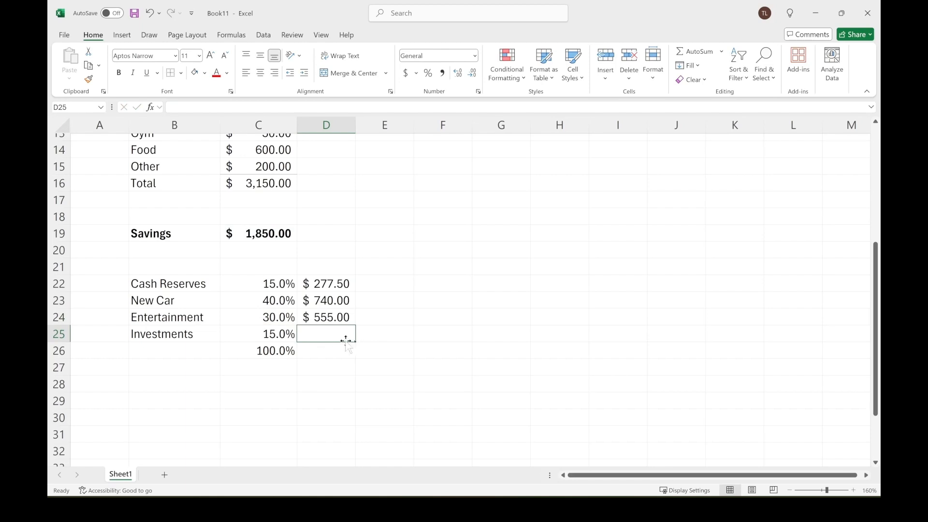
Enter a formula in D25 multiplying the savings in C19 by the Investments share in C25.
type("=")
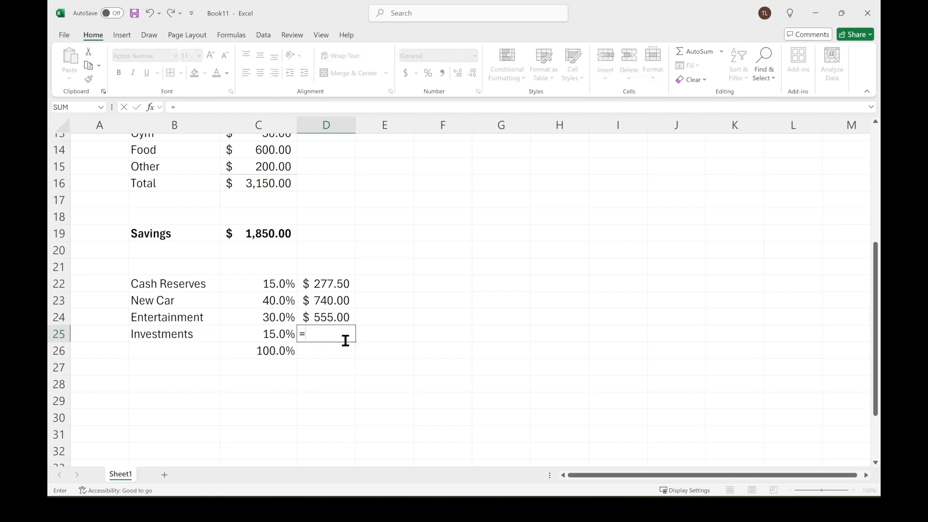
left_click(264, 234)
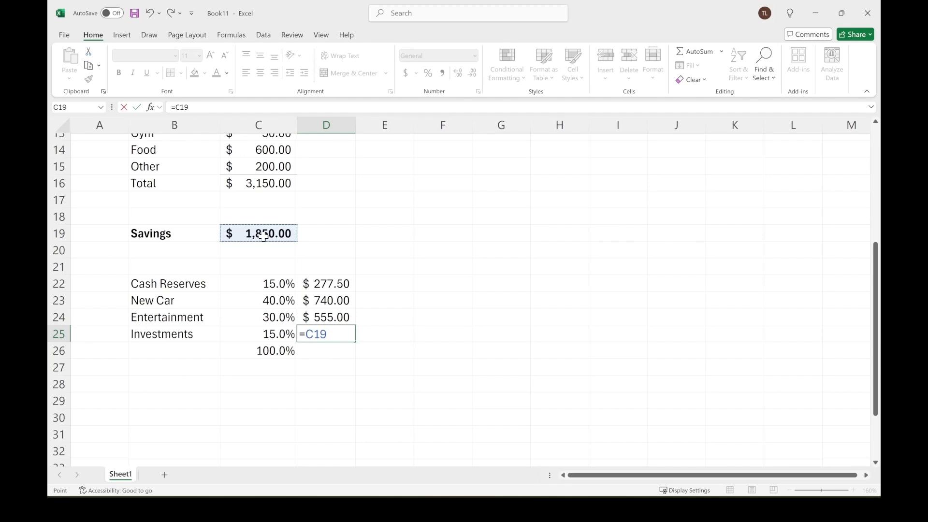
type("*")
left_click(271, 332)
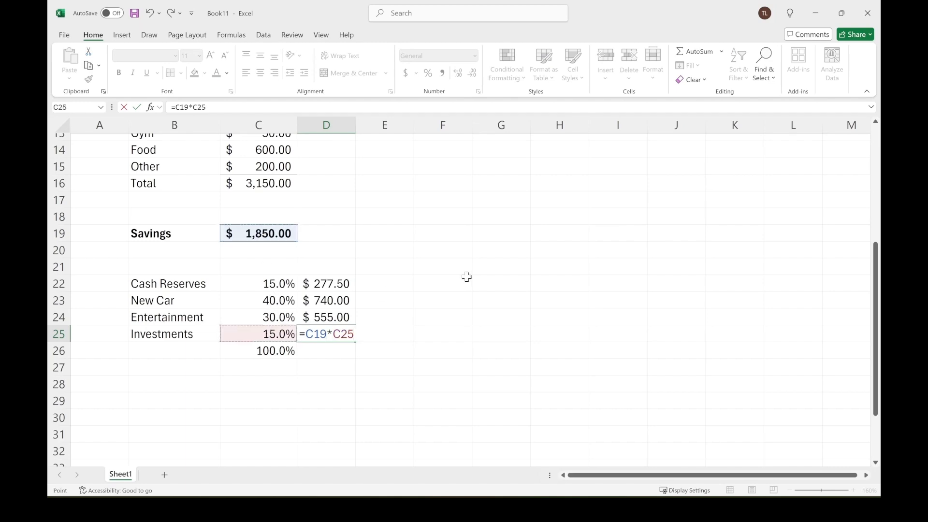
key("Return")
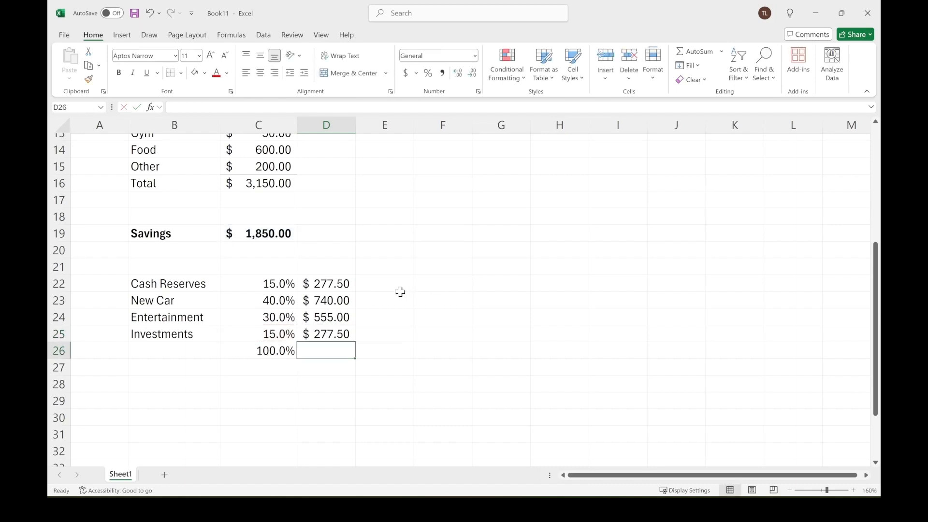
Widen column D slightly so the allocated amounts have more room.
left_click_drag(336, 285, 335, 335)
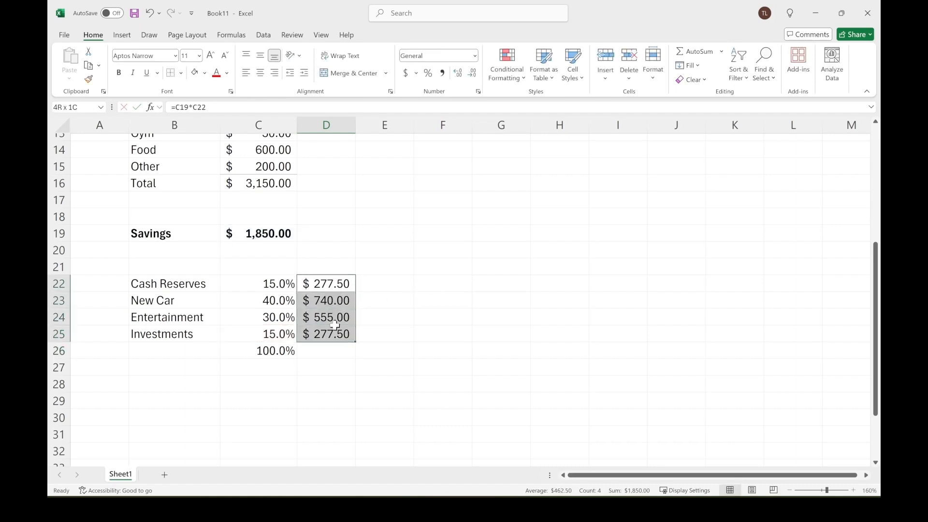
left_click(389, 296)
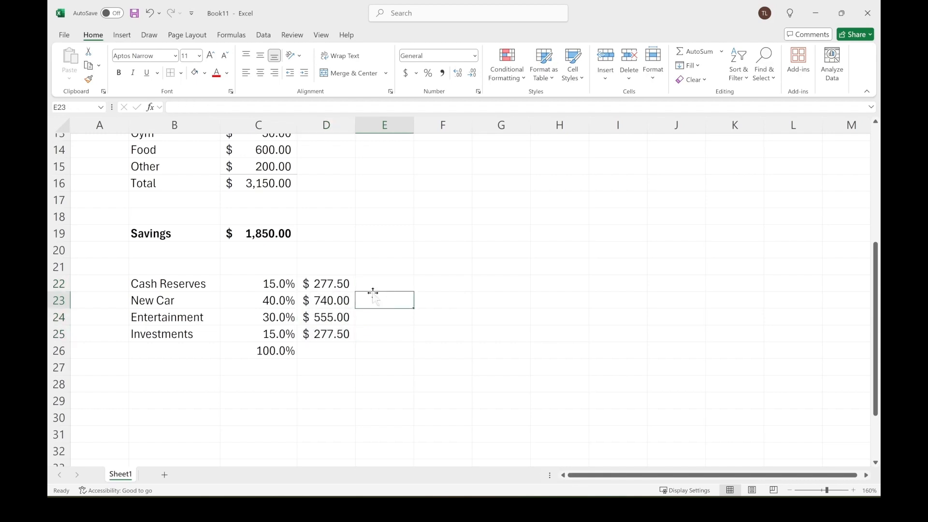
left_click_drag(155, 284, 158, 330)
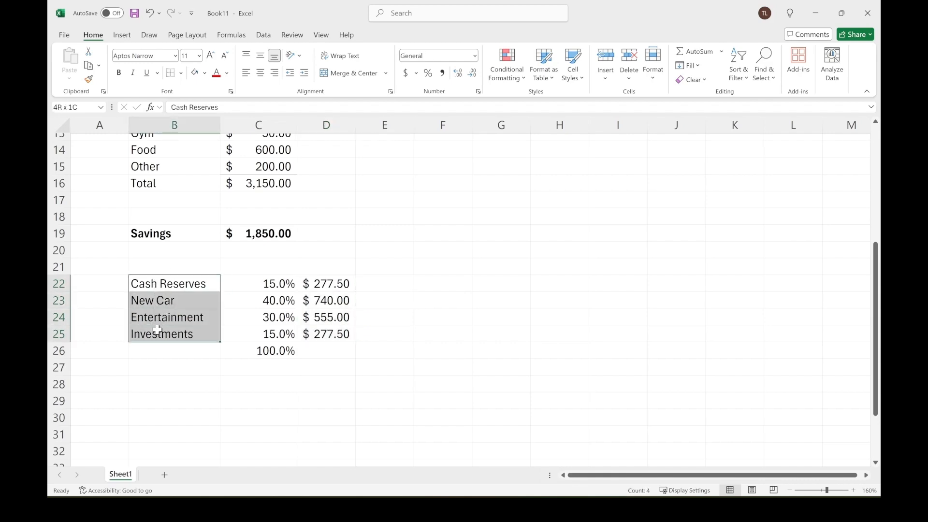
left_click(173, 282)
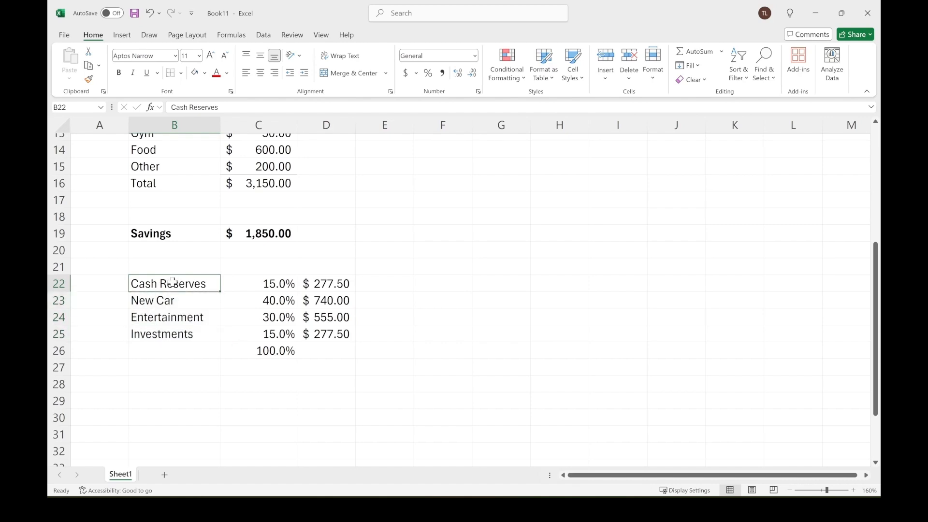
left_click_drag(173, 282, 172, 329)
left_click(565, 350)
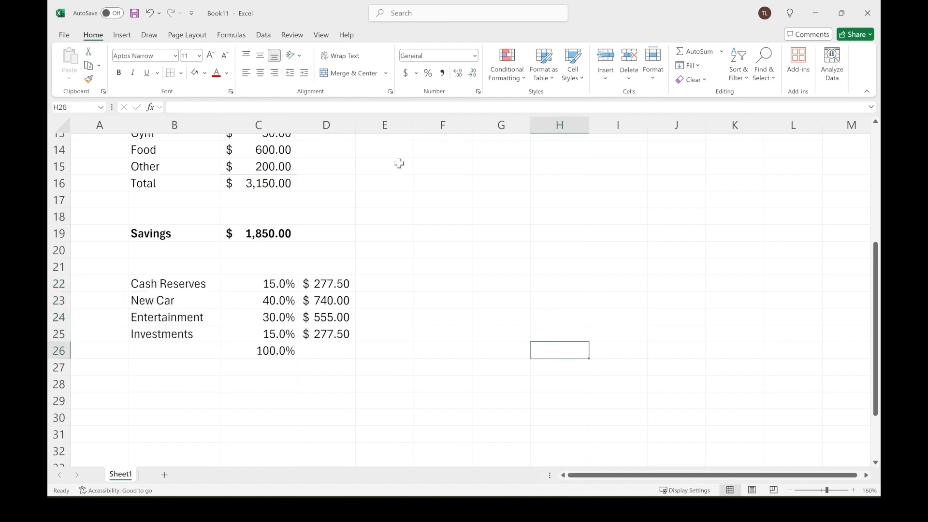
left_click_drag(355, 126, 366, 126)
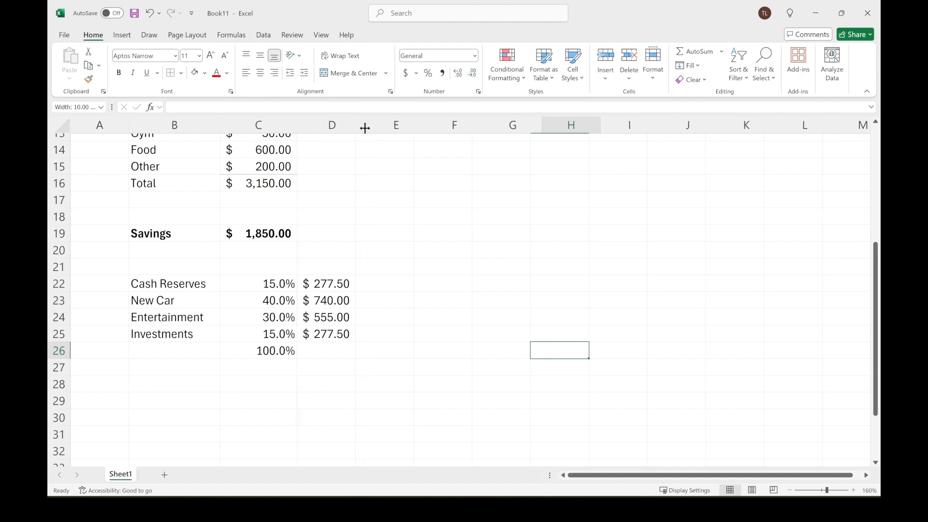
Add a bottom border under the Investments share and amount in C25:D25.
left_click(332, 335)
left_click_drag(248, 334, 334, 333)
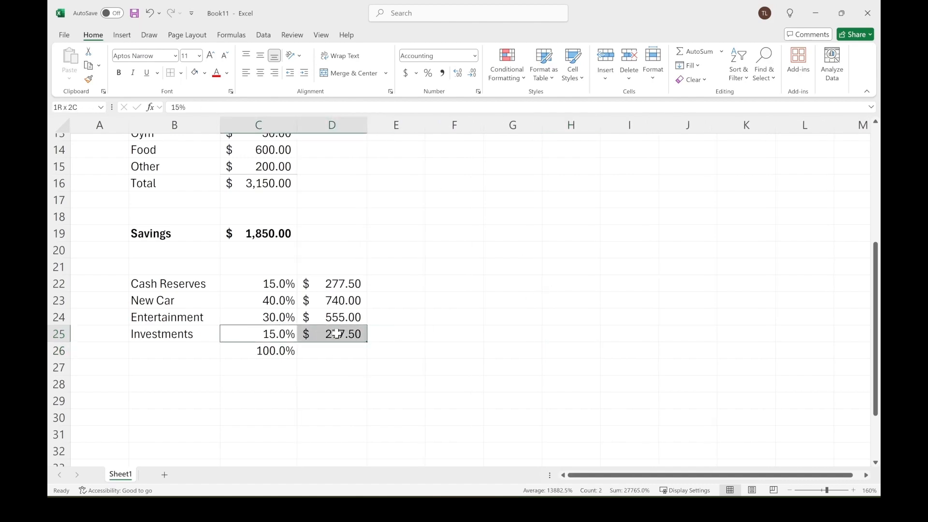
left_click(182, 73)
left_click(194, 102)
left_click(343, 353)
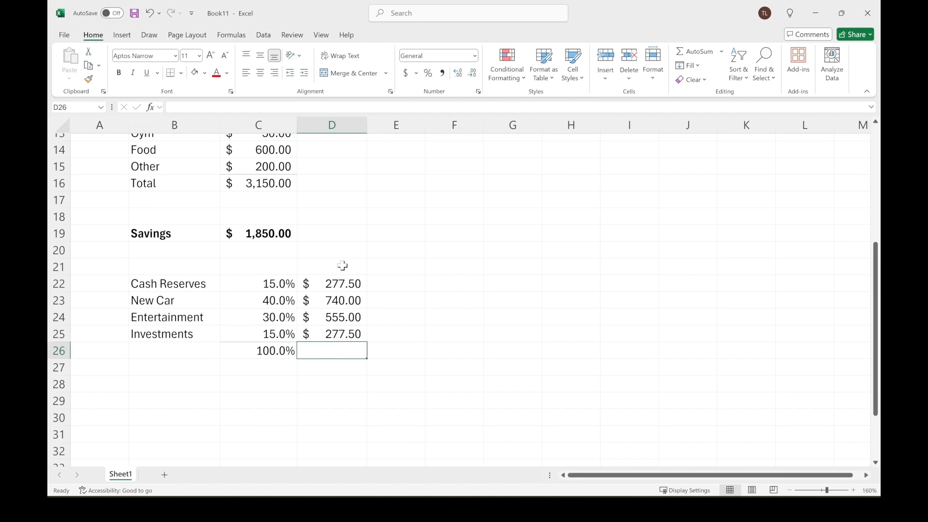
left_click_drag(343, 284, 343, 333)
left_click(438, 369)
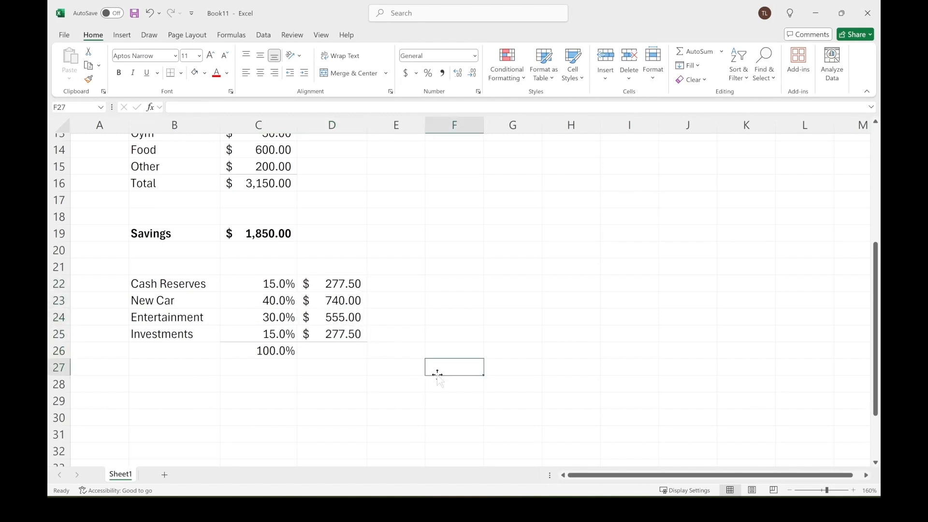
left_click(332, 351)
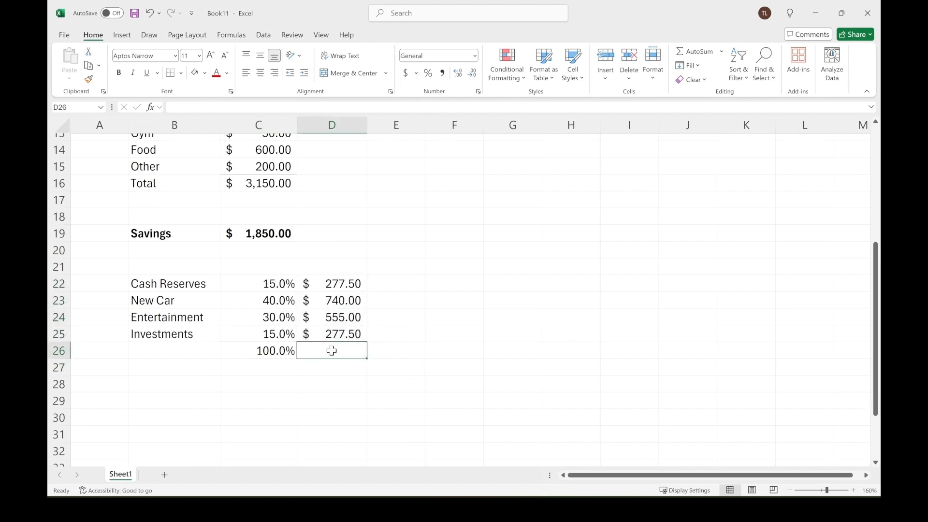
Enter a SUM formula in D26 totalling the allocated amounts in D22:D25.
type("=")
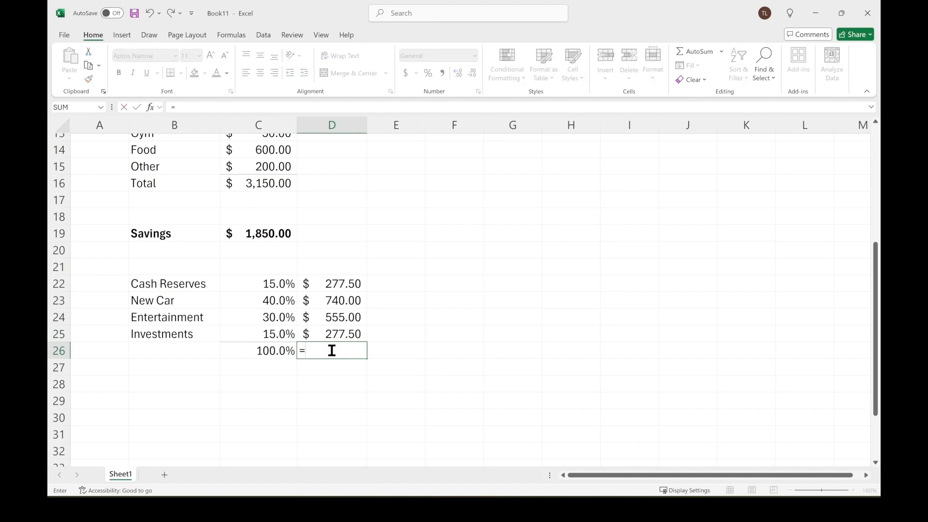
type("sum")
key("Tab")
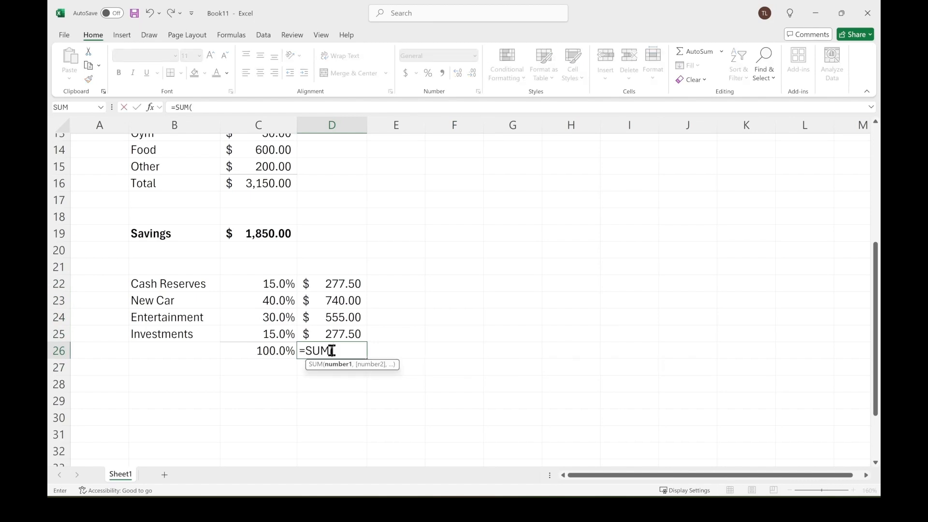
left_click(335, 282)
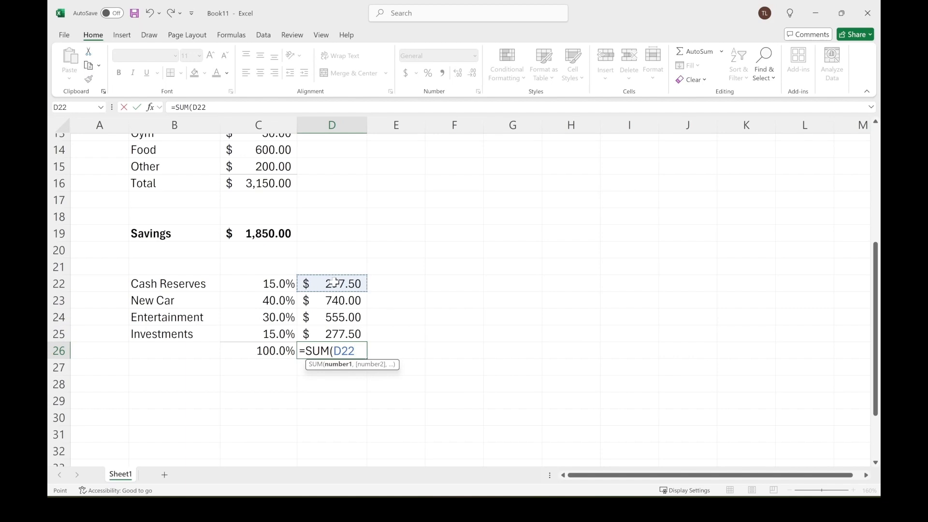
left_click_drag(335, 282, 336, 331)
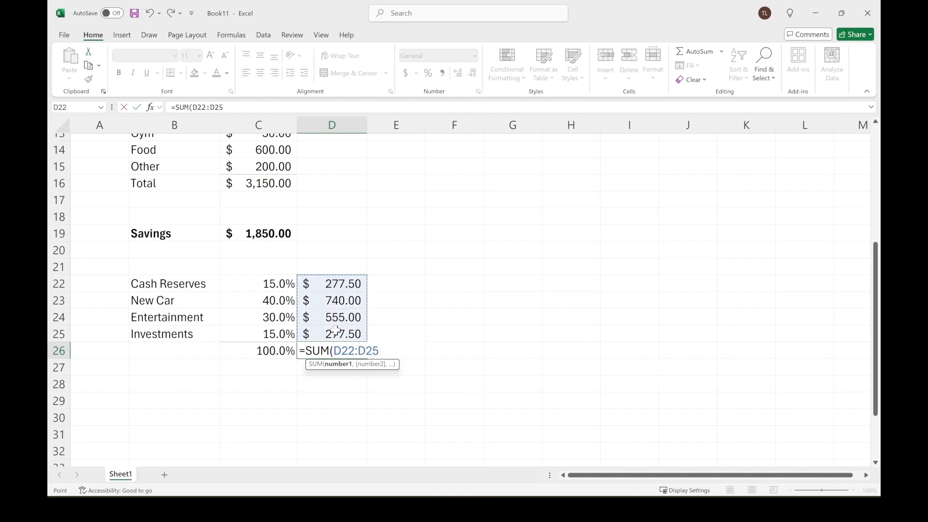
key("Return")
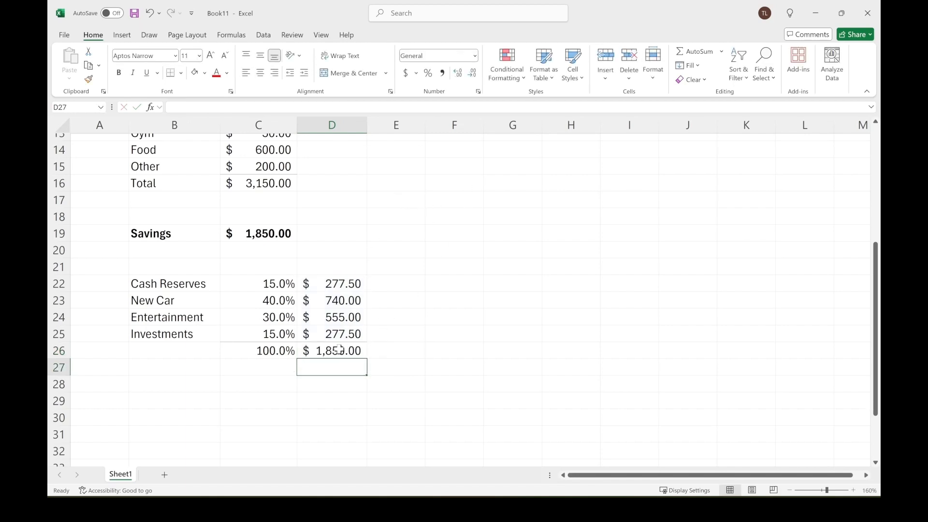
left_click(343, 353)
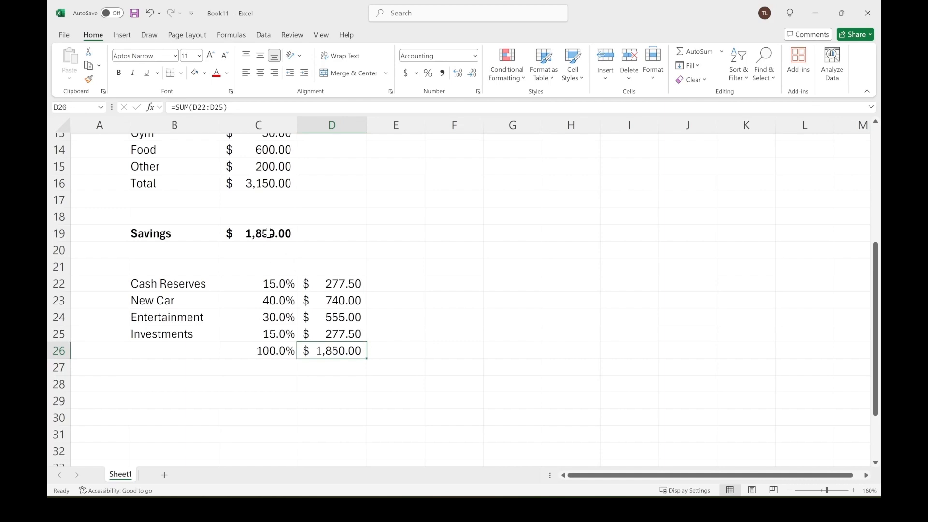
left_click(267, 234)
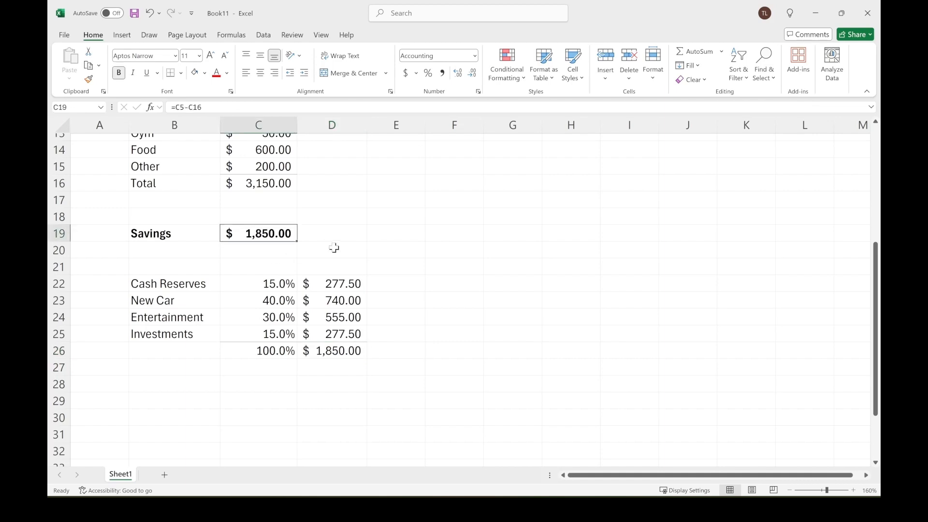
left_click(510, 283)
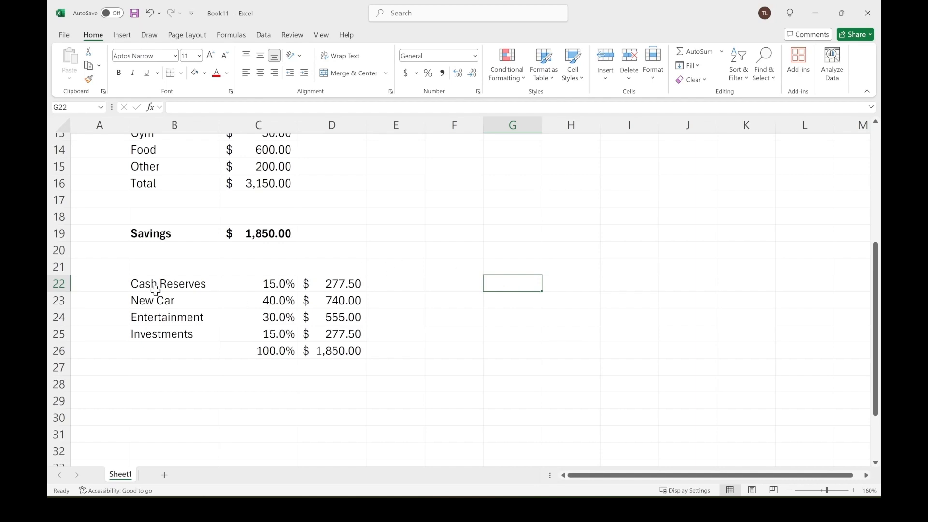
Set the New Car, Entertainment and Investments shares in C23:C25 to 0%.
left_click_drag(155, 301, 161, 329)
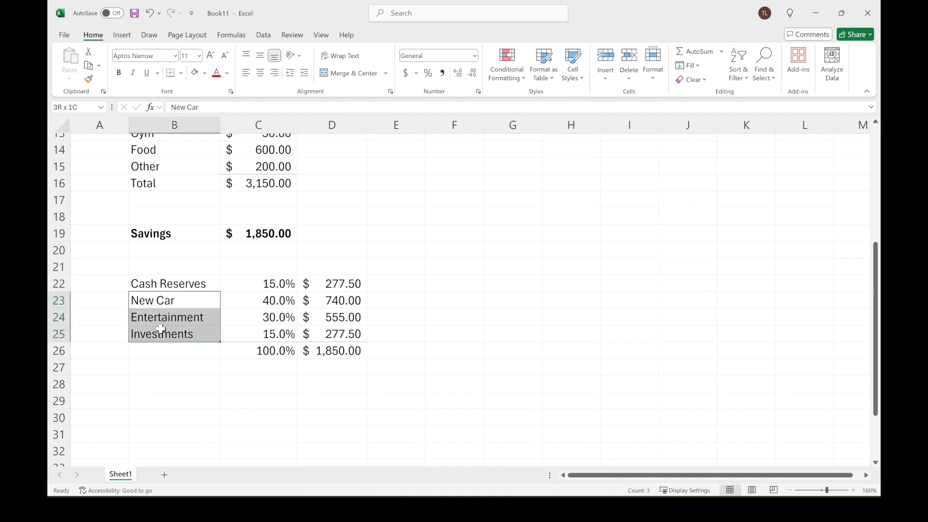
left_click(440, 300)
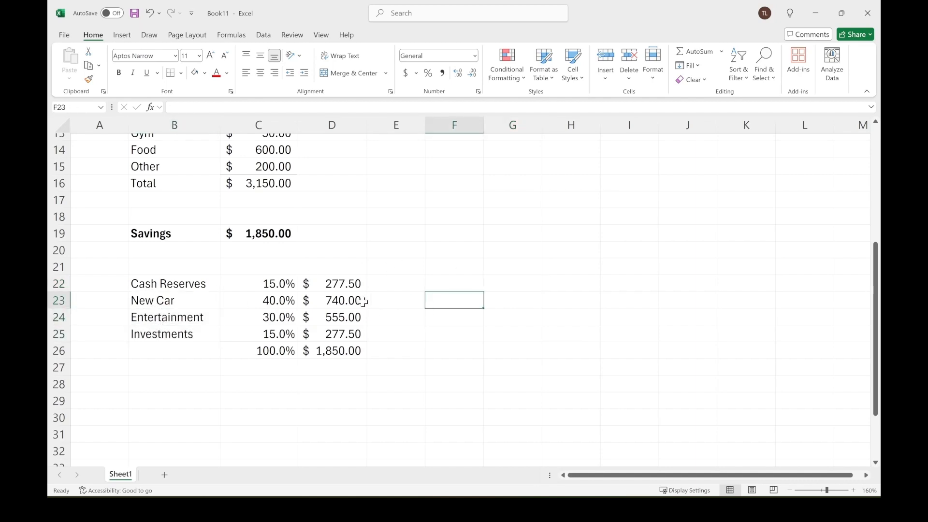
left_click(279, 300)
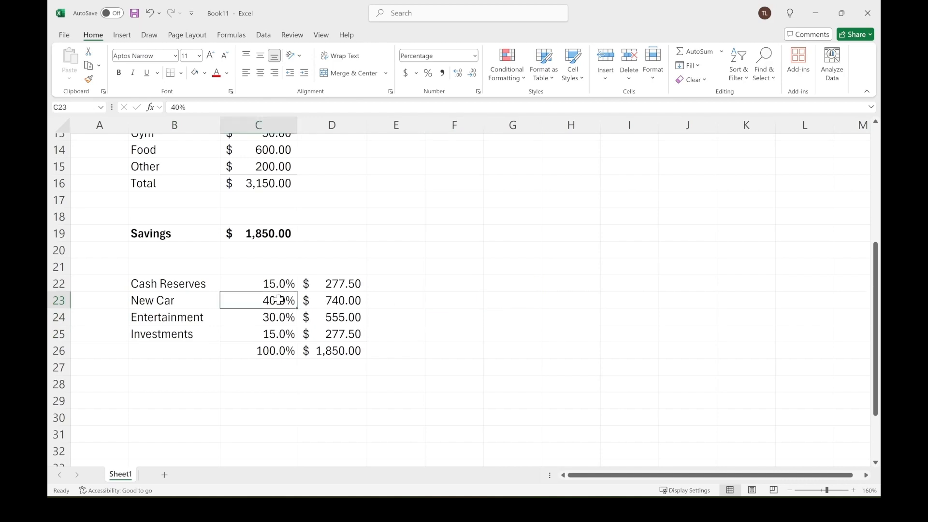
type("0")
key("Return")
type("0")
key("Return")
type("0")
key("Return")
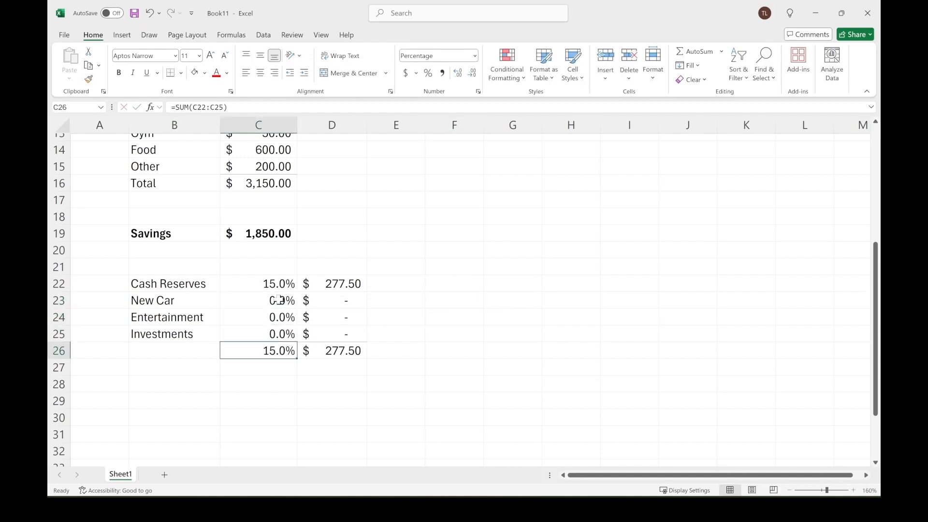
Set the Cash Reserves share in C22 to 100%.
left_click(286, 286)
type("100")
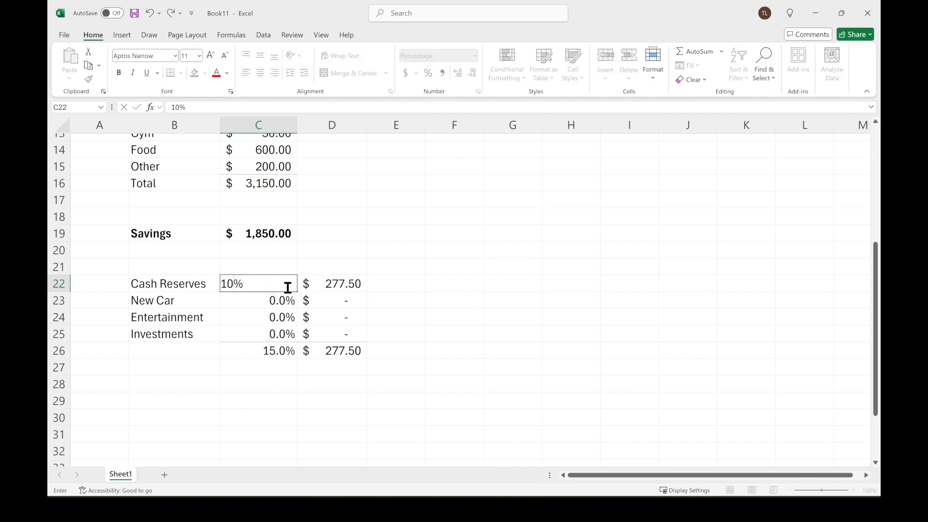
key("Return")
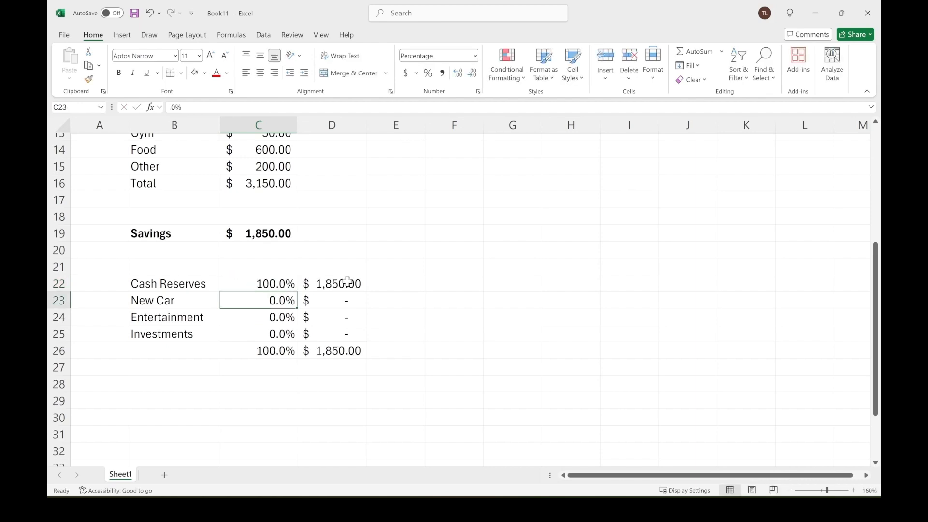
left_click_drag(166, 281, 318, 284)
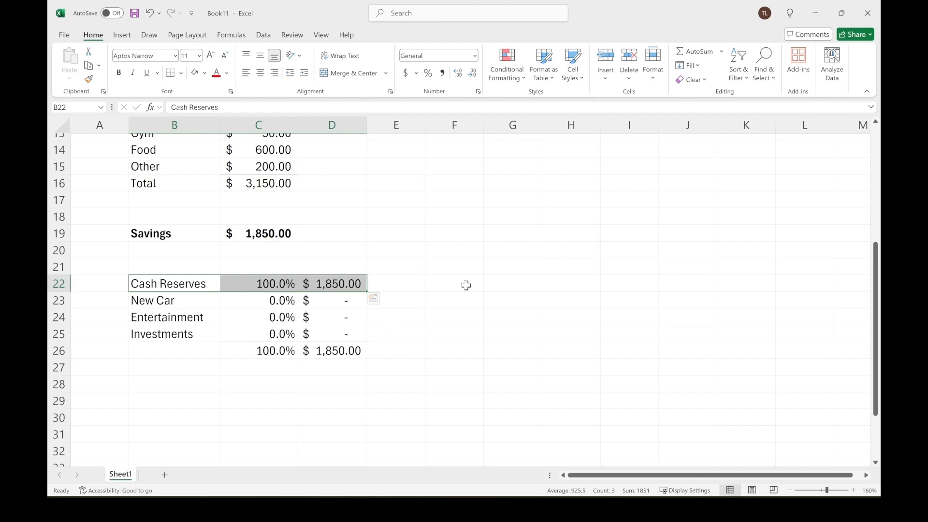
left_click(186, 283)
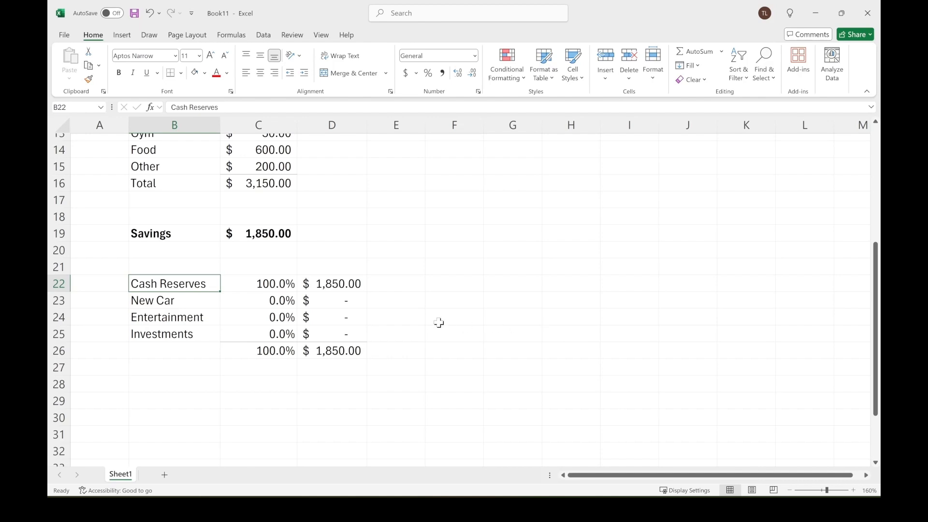
Undo the last four share changes to restore the original percentages.
left_click(150, 14)
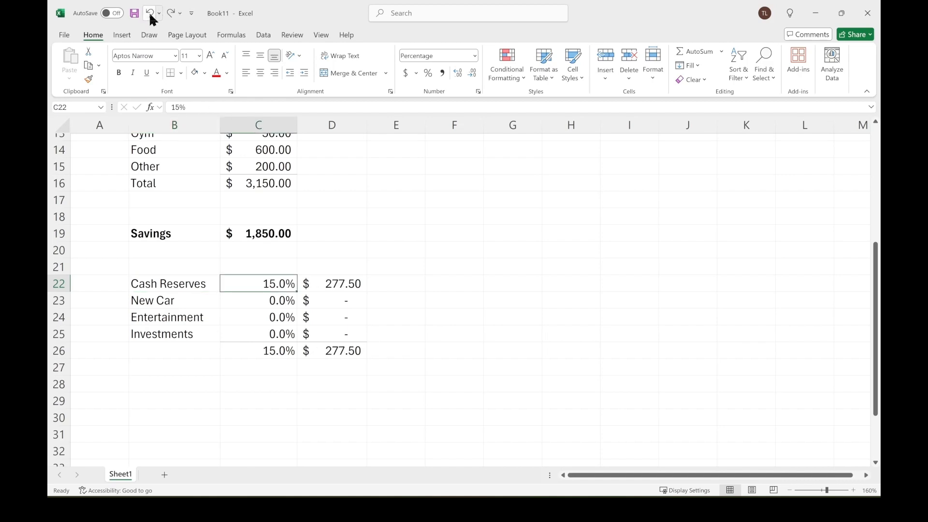
left_click(151, 14)
left_click(150, 14)
left_click(150, 13)
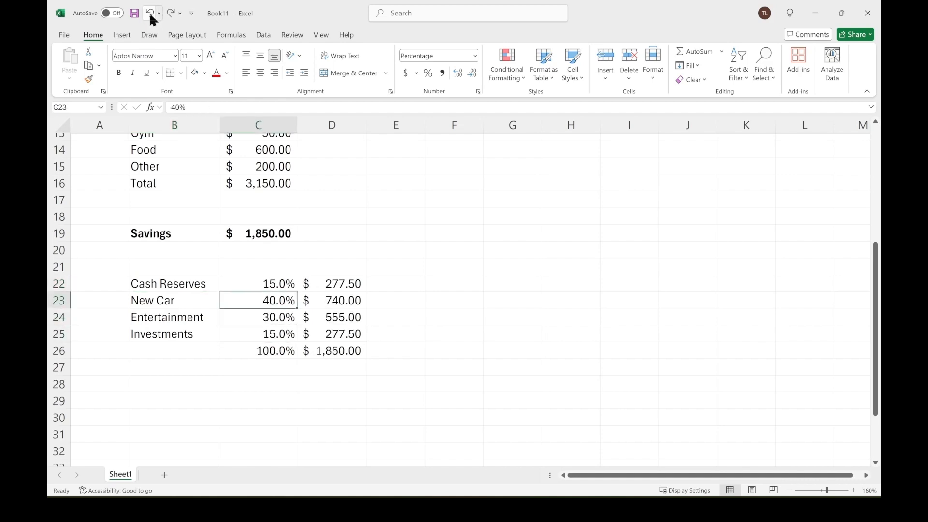
left_click(536, 353)
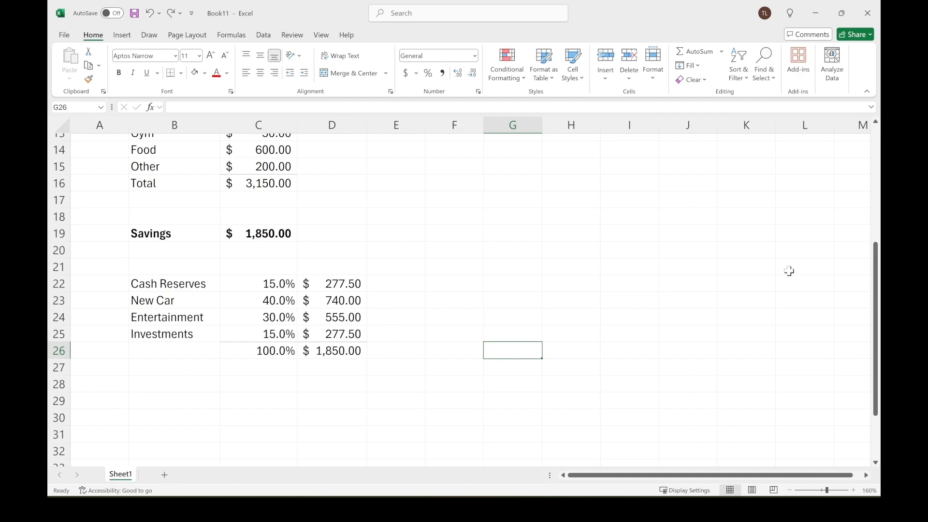
left_click_drag(877, 333, 877, 218)
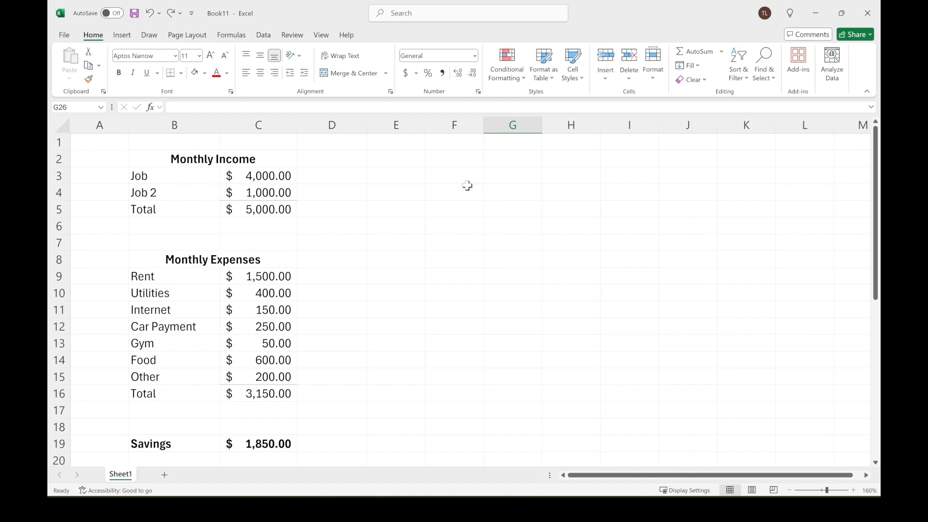
scroll(467, 186, "down", 3)
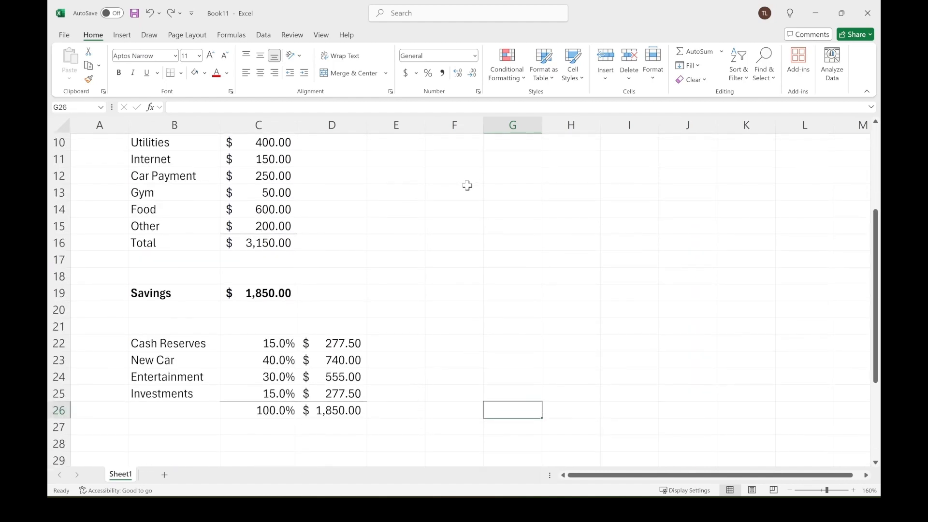
scroll(467, 185, "up", 3)
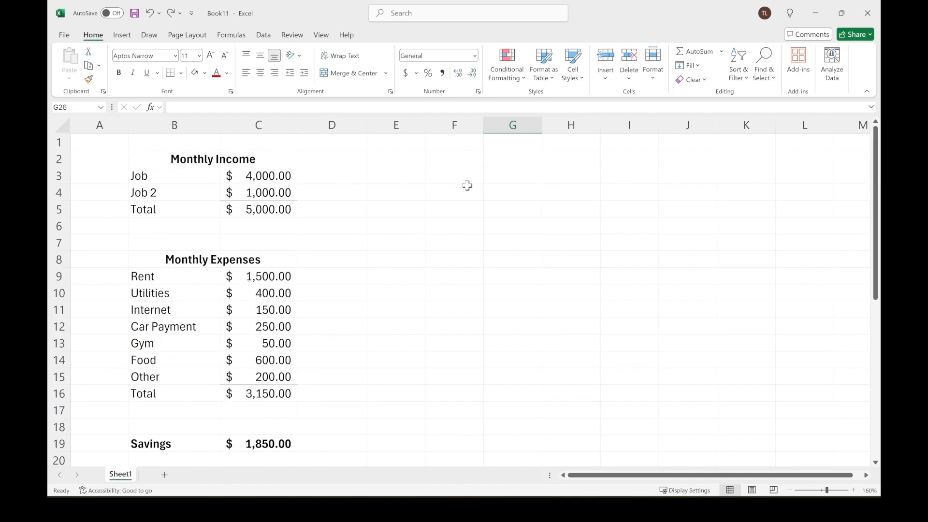